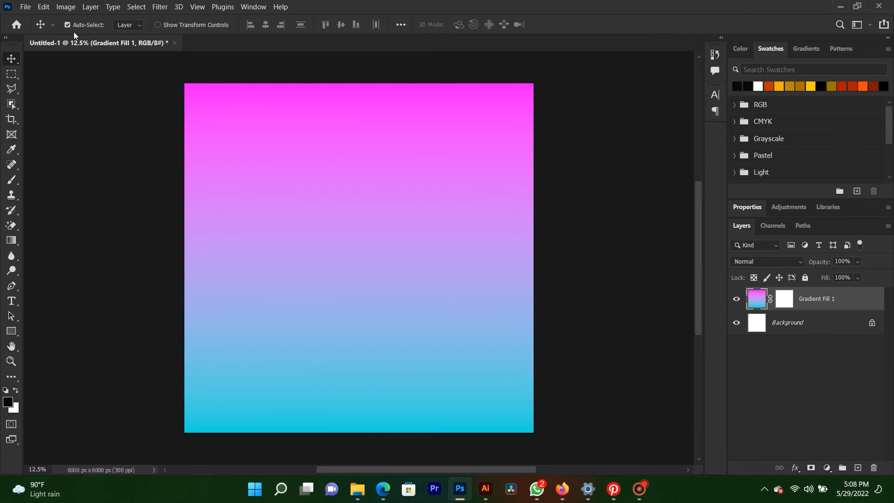
Apply a Sky Replacement to the gradient canvas using the blue-to-orange sunset sky
click(43, 7)
click(113, 289)
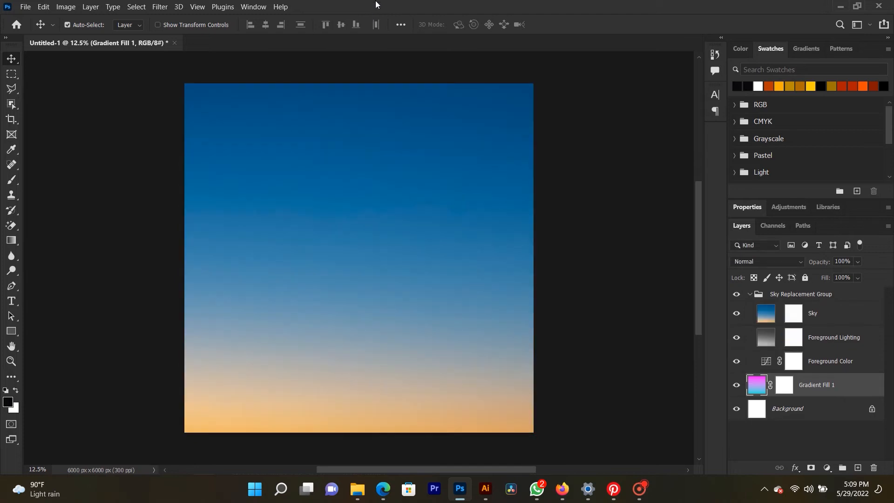
scroll(232, 269, down, 5)
scroll(294, 288, up, 4)
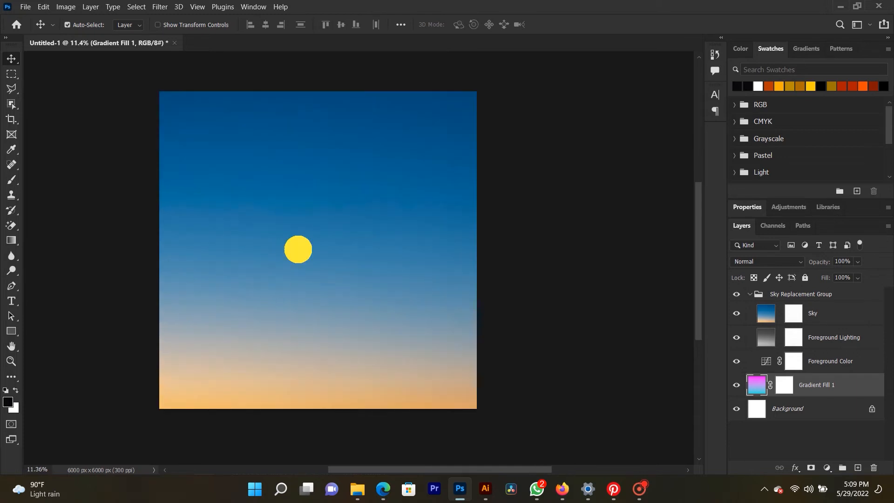
drag(278, 243, 331, 261)
scroll(332, 296, up, 1)
drag(339, 334, 334, 317)
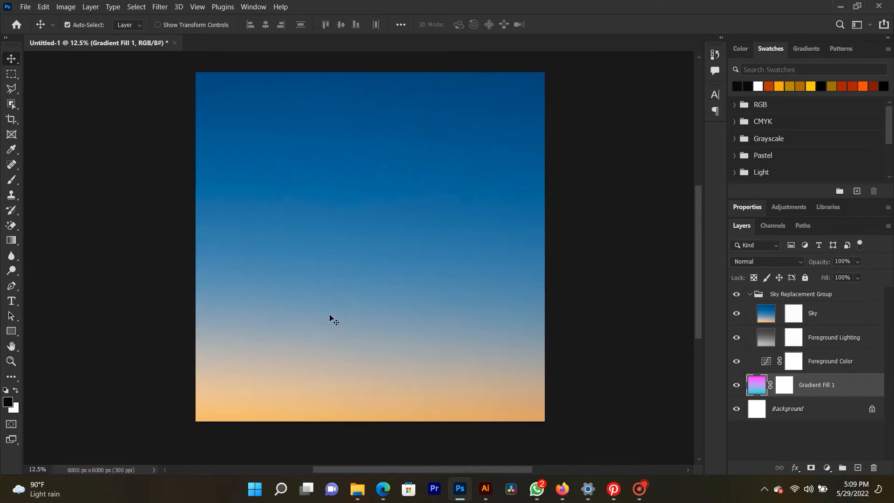
click(383, 489)
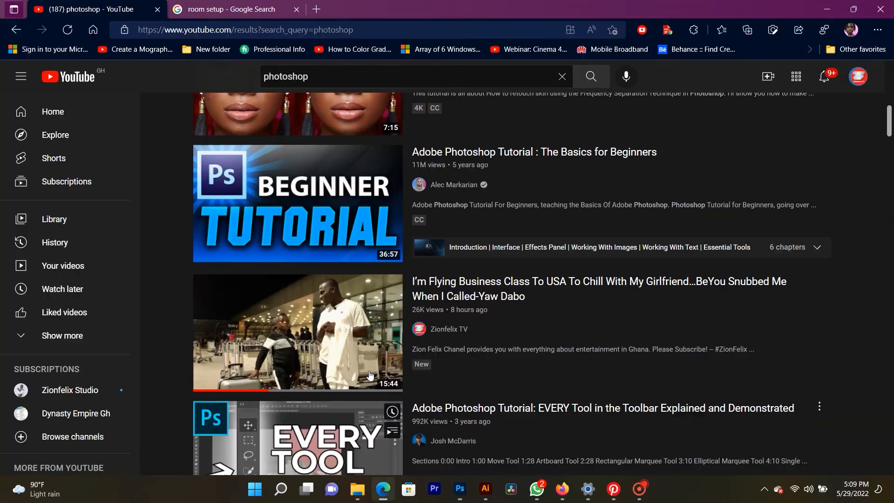
click(819, 12)
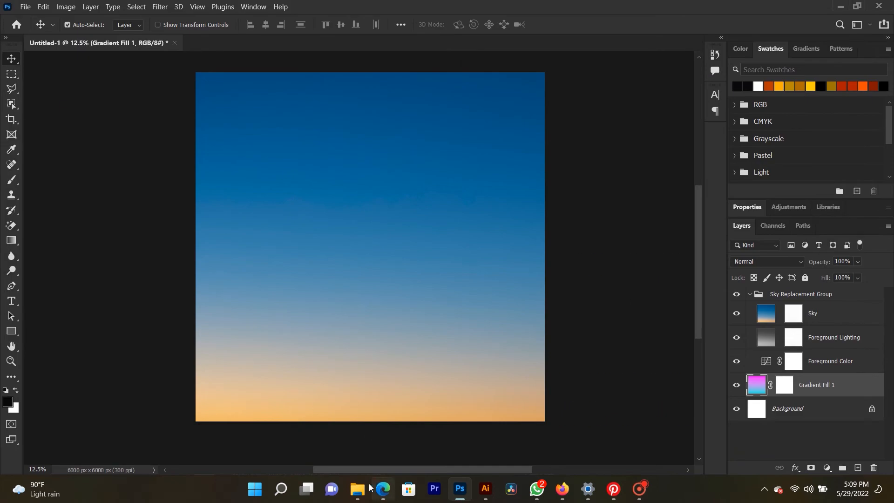
Open the vinyl record PNG and the IMG_75592 portrait from the Downloads folder as separate documents
mouse_move(355, 492)
click(318, 458)
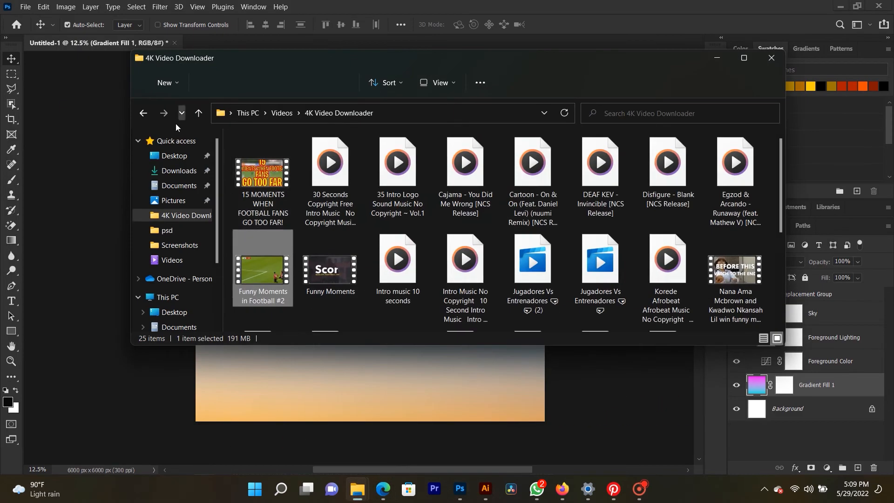
click(158, 170)
scroll(364, 236, down, 2)
scroll(531, 287, down, 4)
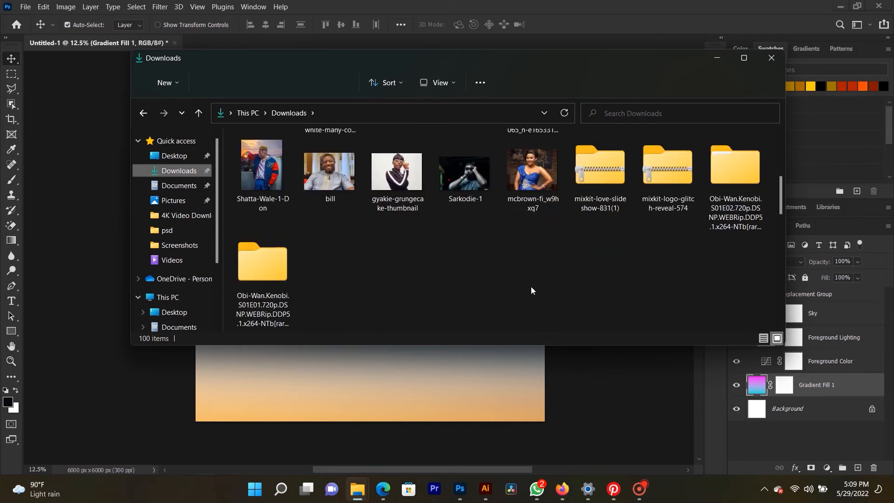
scroll(464, 276, down, 2)
drag(727, 181, 269, 150)
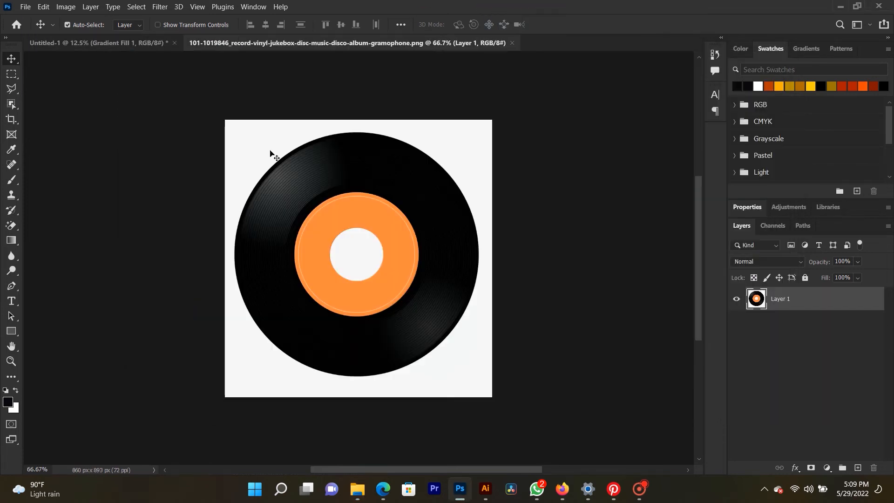
click(354, 489)
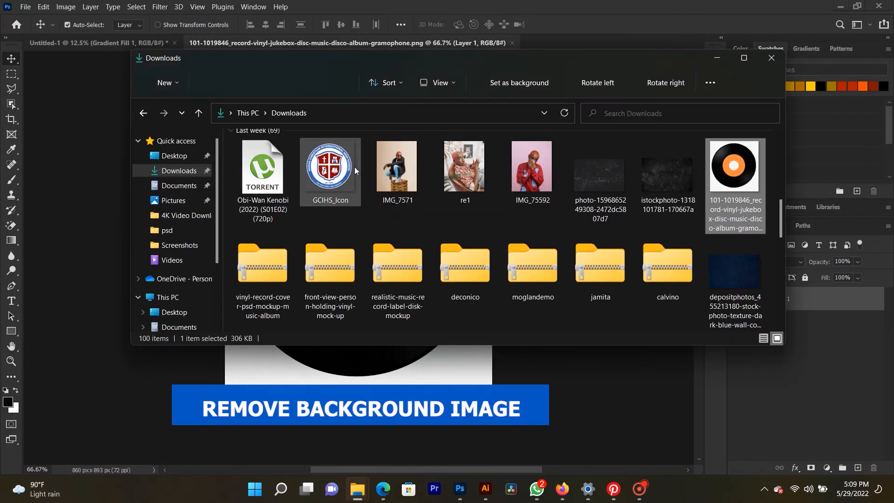
drag(533, 167, 507, 37)
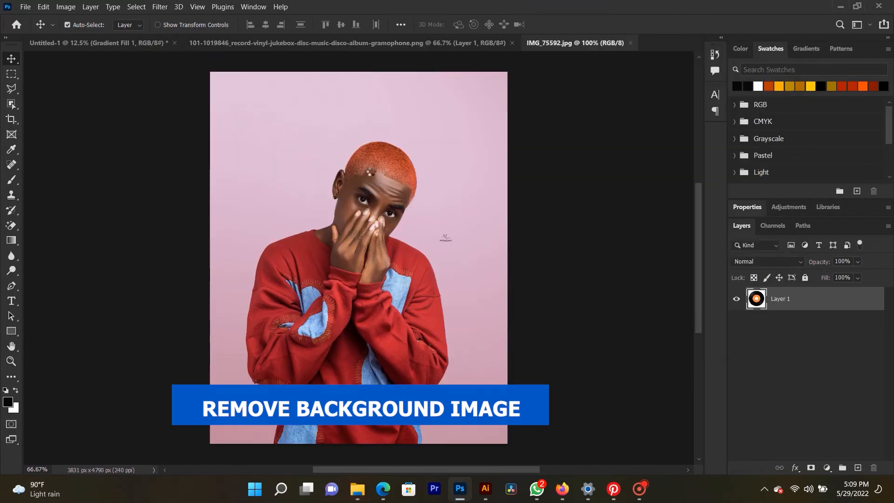
Erase the white background around the vinyl record and inside its centre hole with the Magic Eraser
click(254, 42)
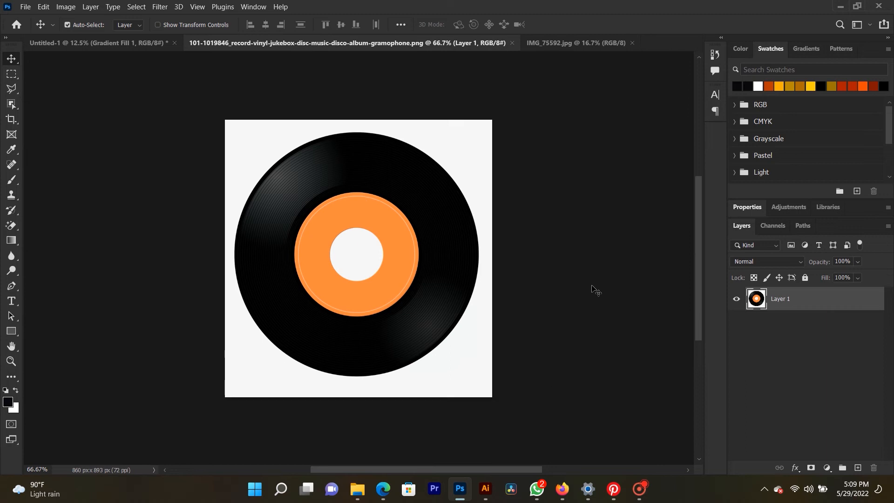
click(12, 226)
click(261, 149)
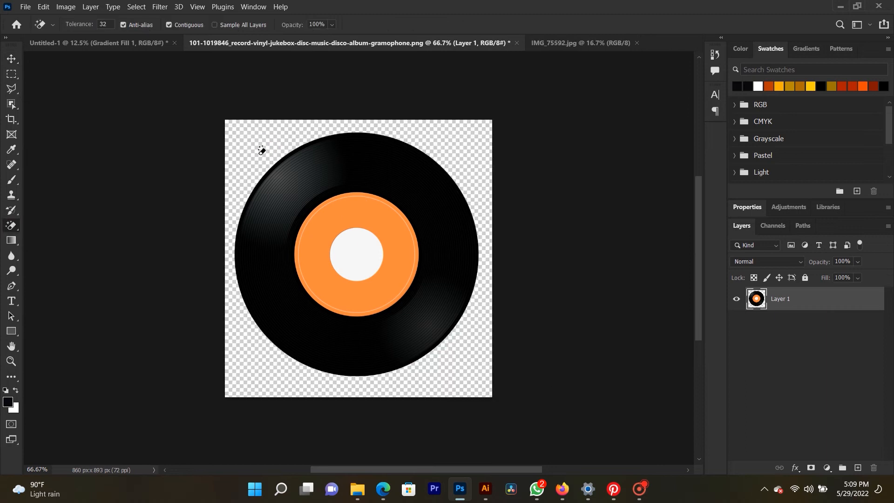
click(345, 263)
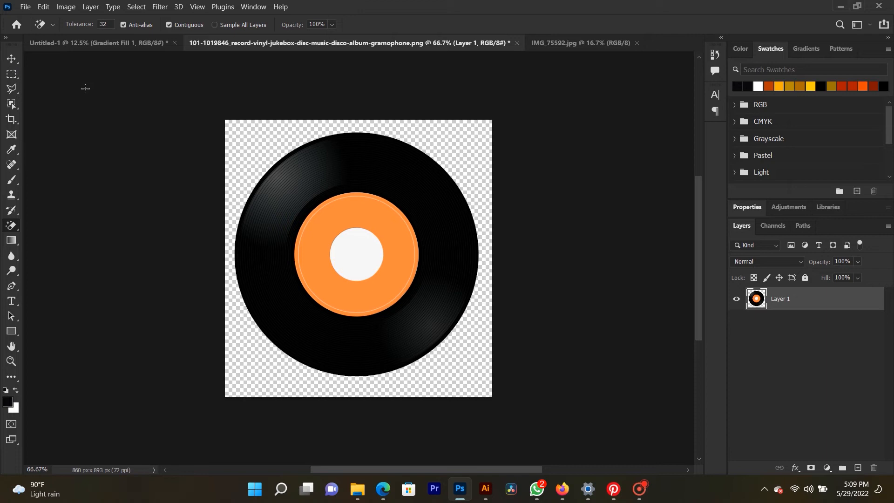
Bring the cut-out vinyl record into the Untitled-1 document
click(12, 62)
drag(397, 205, 371, 194)
click(378, 176)
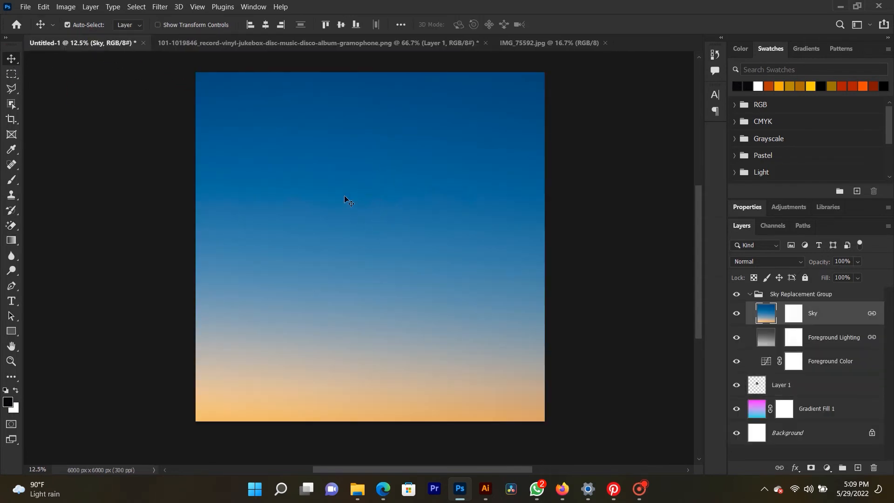
Collapse the Sky Replacement Group and move the record layer above it
scroll(341, 246, down, 2)
scroll(337, 245, up, 1)
click(756, 298)
click(750, 294)
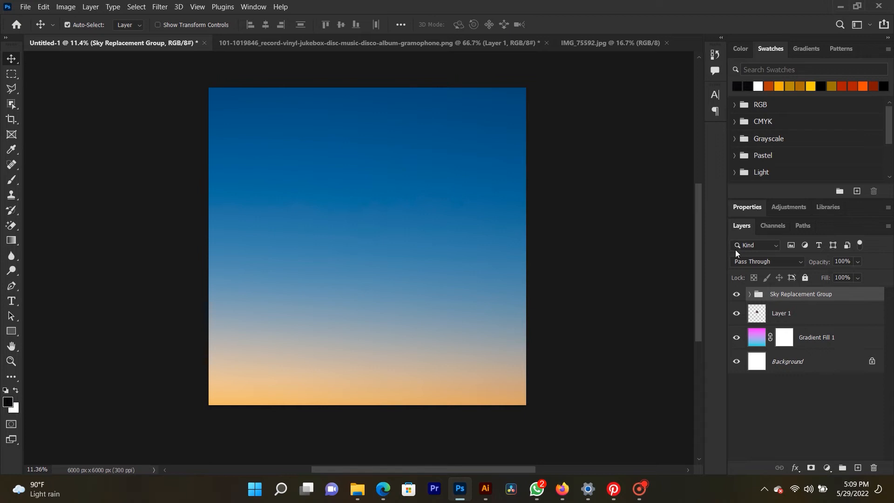
click(781, 315)
key(ctrl+])
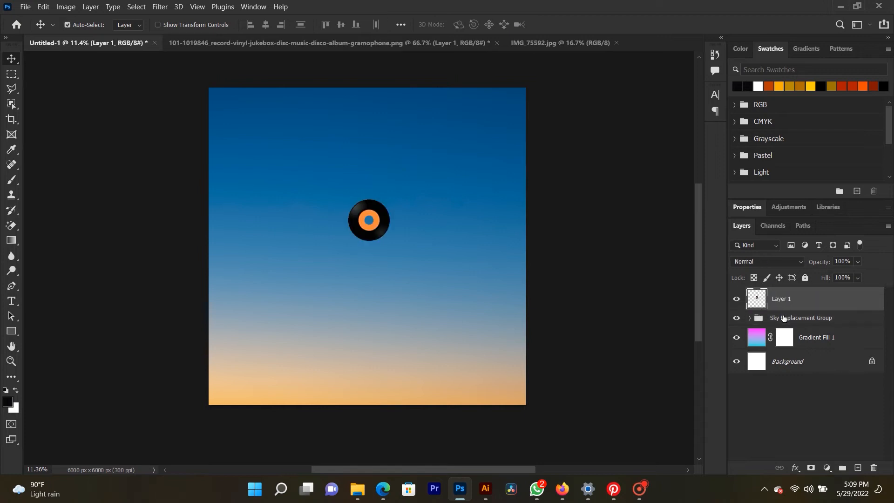
Enlarge the record to about 3824 by 3819 px and position it near the middle of the canvas
right_click(362, 212)
click(375, 212)
key(ctrl+t)
drag(385, 242, 485, 314)
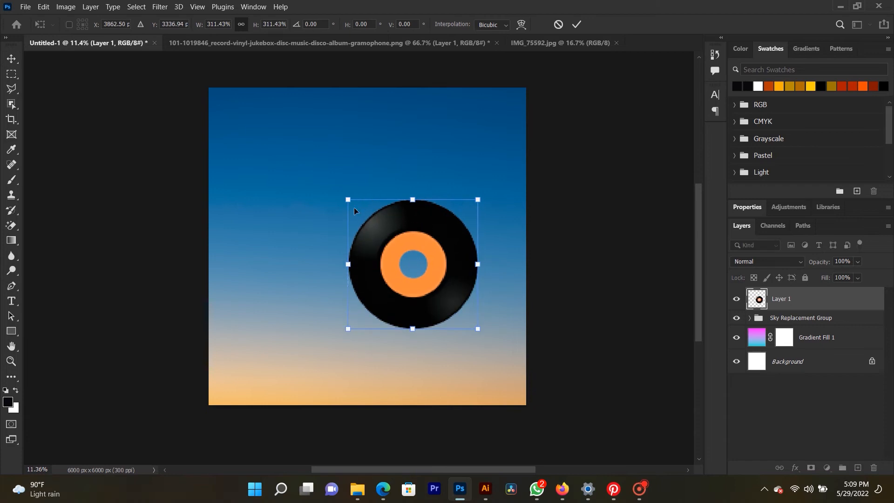
drag(348, 199, 276, 129)
click(380, 217)
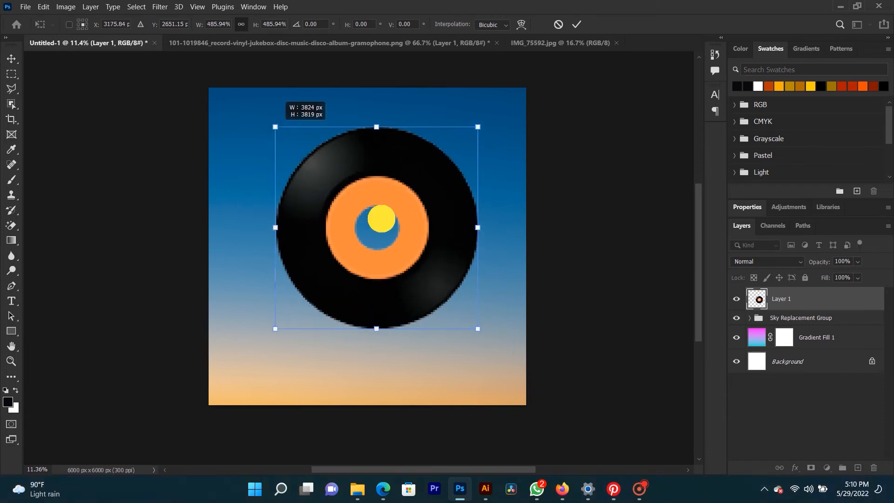
drag(413, 153, 370, 189)
key(Return)
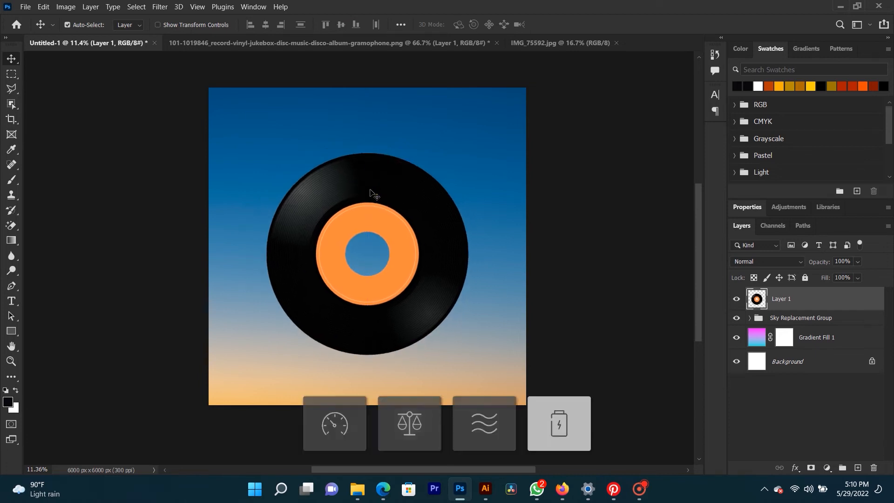
drag(372, 191, 386, 197)
Crop the empty upper edge off the IMG_75592 portrait to make it 3831 by 4083 px
click(540, 42)
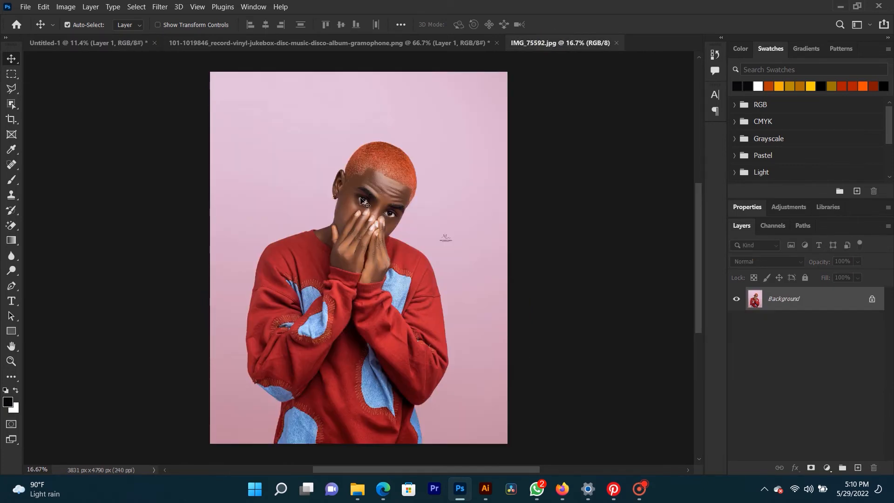
click(10, 121)
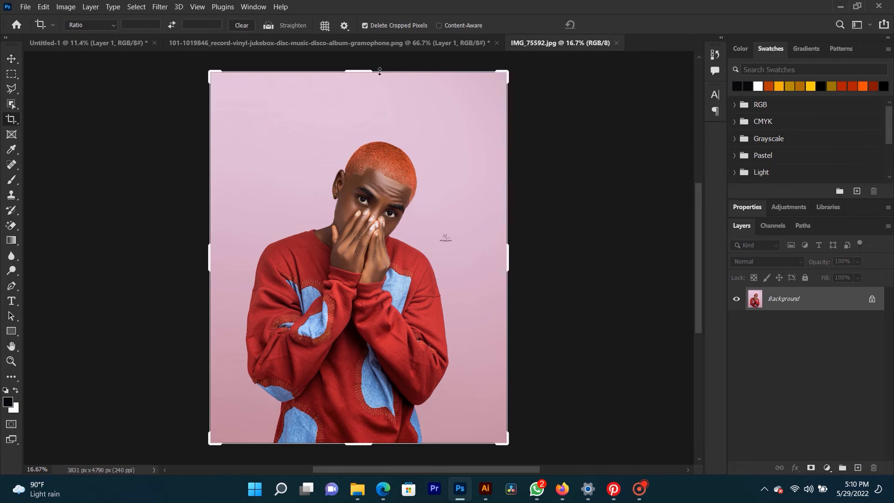
drag(362, 71, 365, 96)
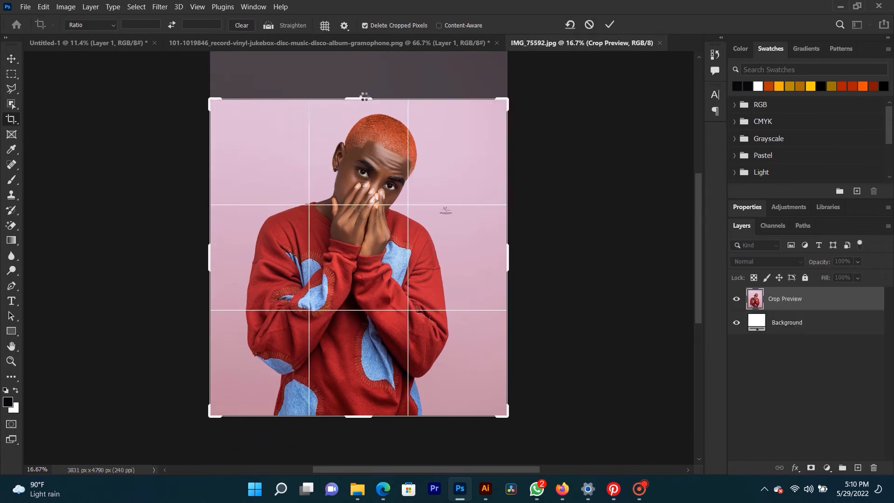
key(Return)
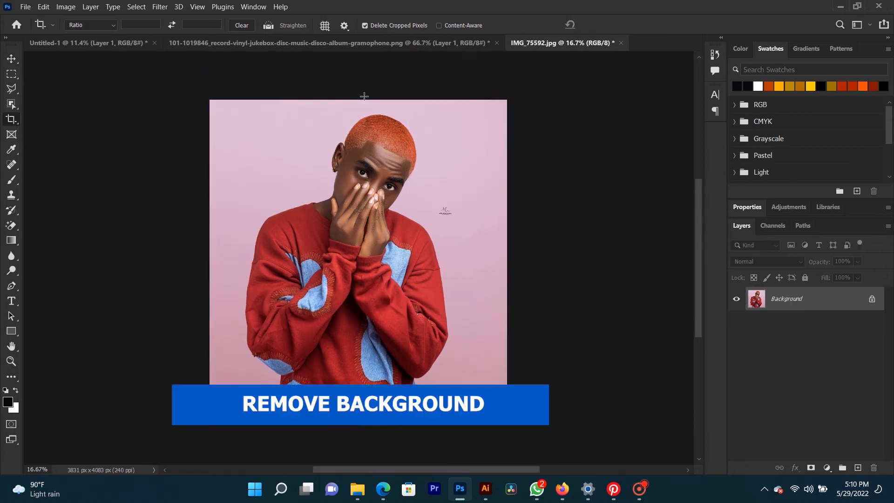
Unlock the portrait's Background layer and apply the Remove Background quick action to it
click(756, 212)
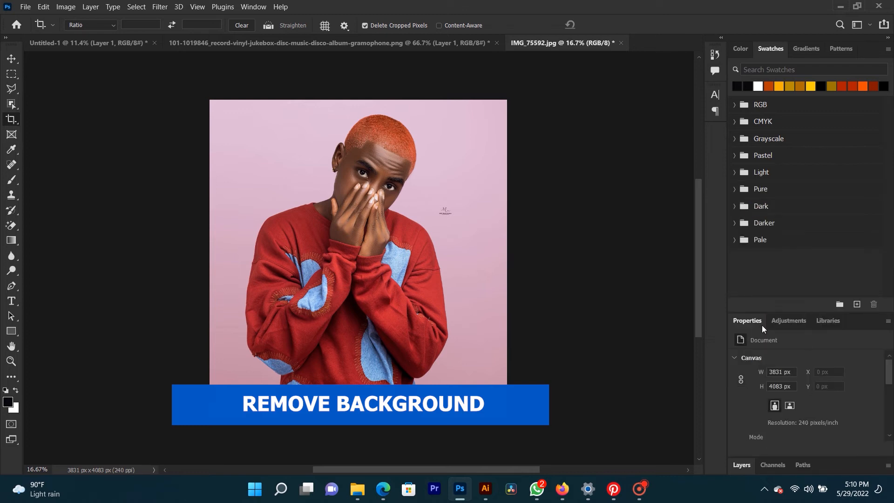
drag(770, 313, 783, 201)
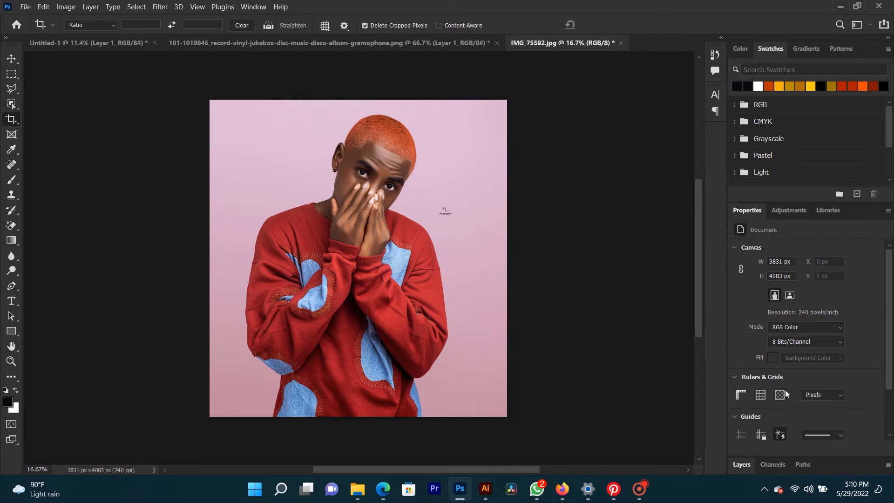
drag(886, 293, 884, 365)
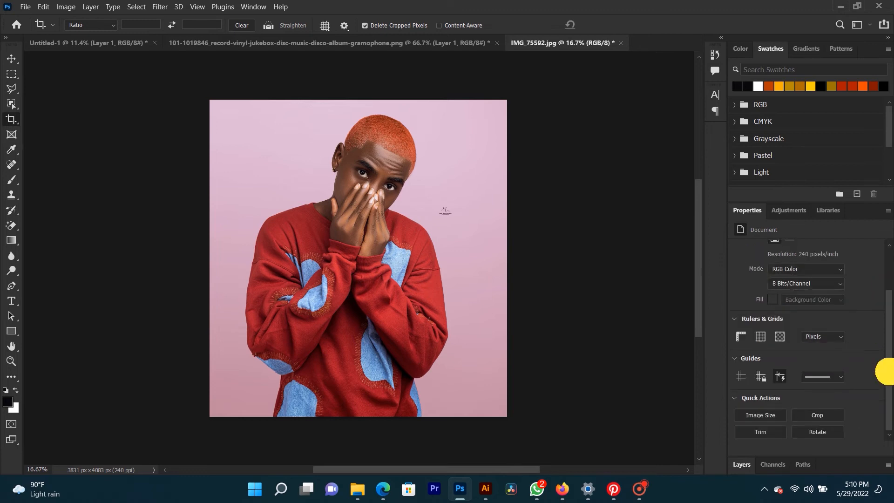
click(741, 462)
click(871, 422)
click(747, 330)
drag(886, 375, 880, 408)
click(798, 408)
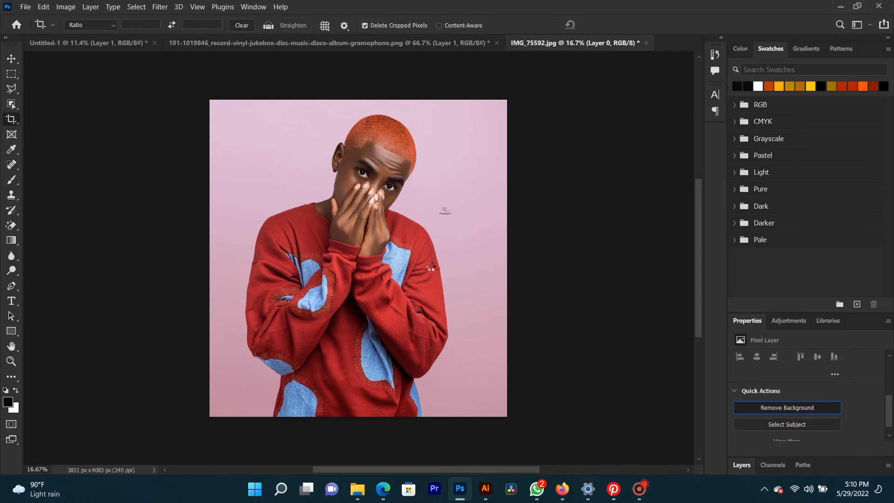
Bring the cut-out man into the Untitled-1 document in front of the vinyl record
click(12, 59)
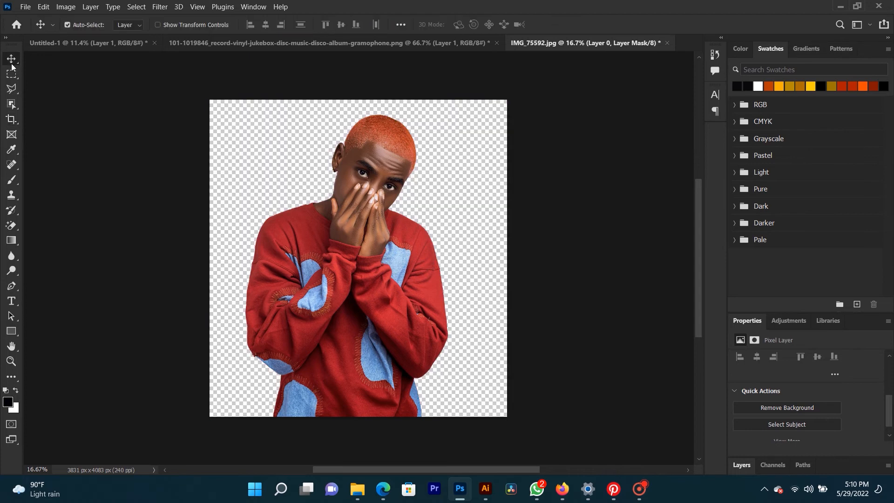
scroll(319, 362, down, 1)
scroll(324, 363, up, 5)
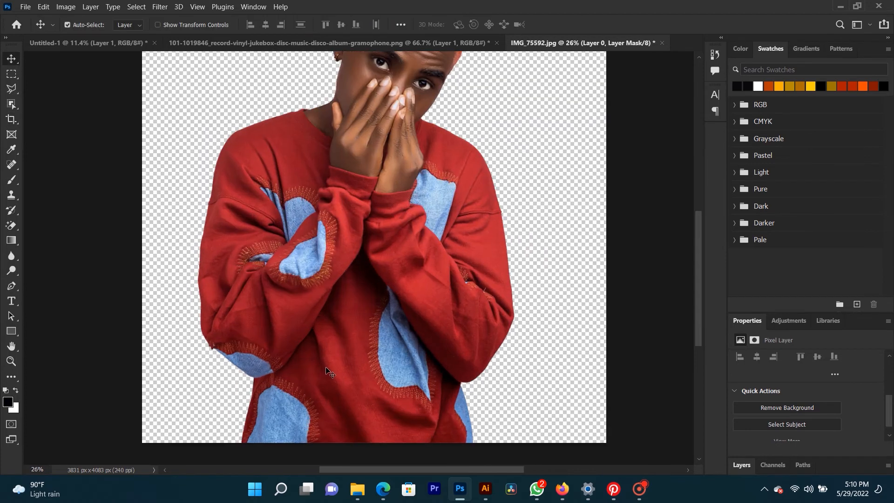
scroll(324, 364, down, 3)
scroll(325, 363, down, 2)
scroll(344, 277, up, 2)
drag(373, 282, 395, 299)
Scale the cut-out man up to about 4591 by 4893 px, with his body reaching the canvas's lower edge
key(ctrl+t)
drag(279, 196, 238, 176)
drag(483, 169, 504, 161)
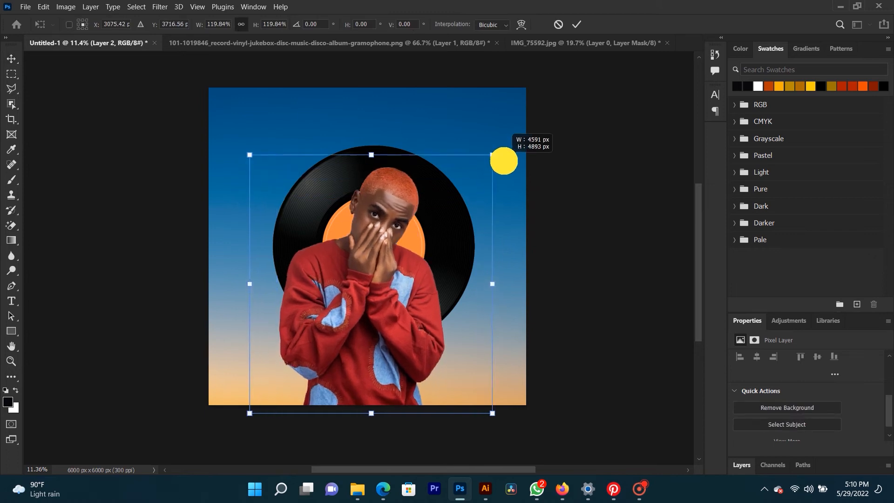
key(Return)
Enlarge the record to about 108% and shift both the man and the record lower on the canvas
right_click(453, 216)
click(469, 215)
key(ctrl+t)
drag(271, 343, 254, 360)
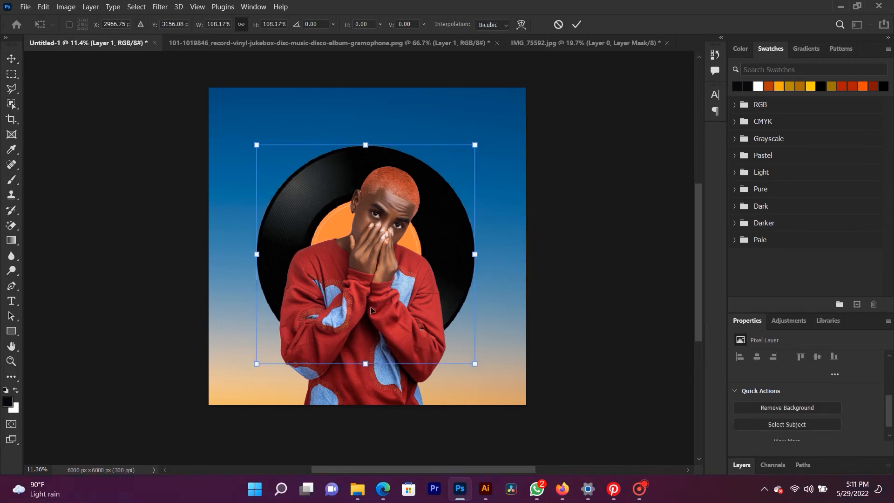
key(Return)
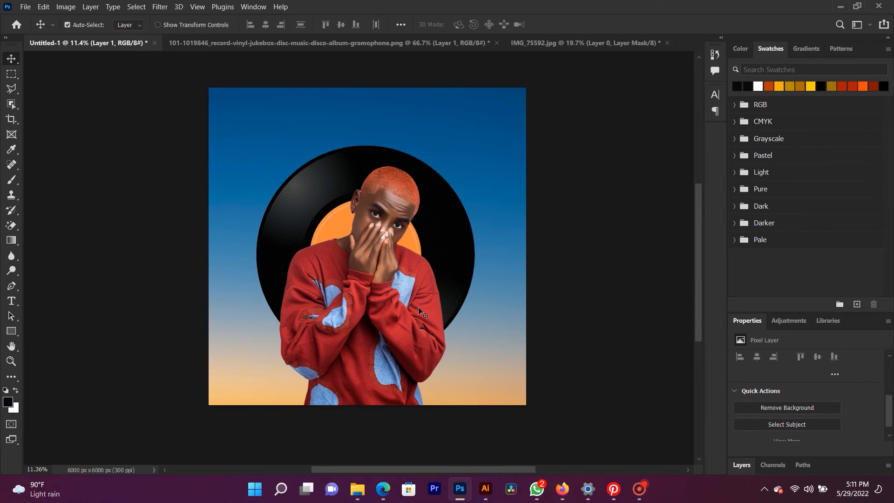
mouse_move(379, 312)
mouse_down()
mouse_move(375, 345)
mouse_move(381, 322)
mouse_up()
drag(390, 163, 388, 180)
Duplicate the cut-out man's layer and show the layer list
right_click(379, 250)
click(384, 254)
key(ctrl+j)
click(741, 464)
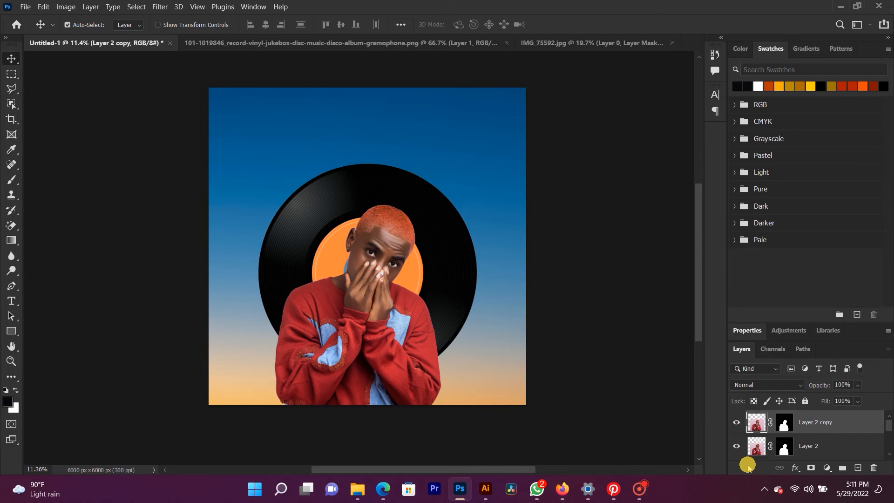
Apply a High Pass filter to the duplicated man layer, blend it with Overlay and lower its opacity to 80%
click(167, 7)
click(171, 17)
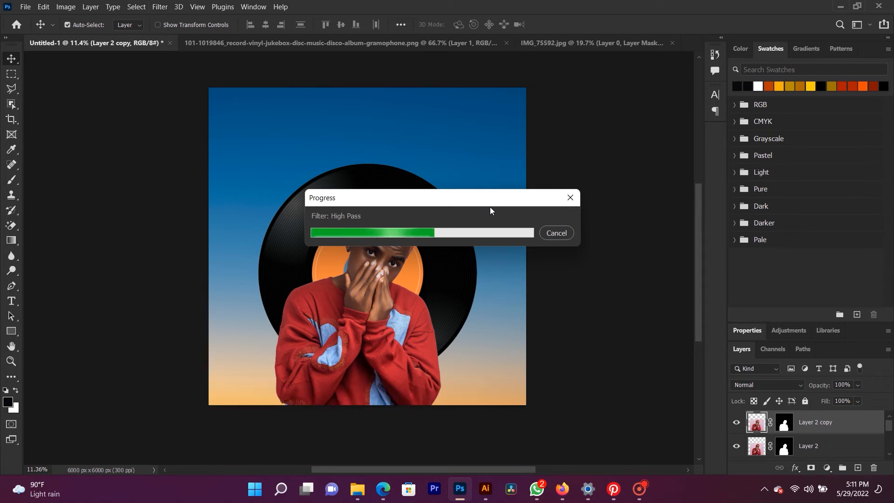
click(737, 386)
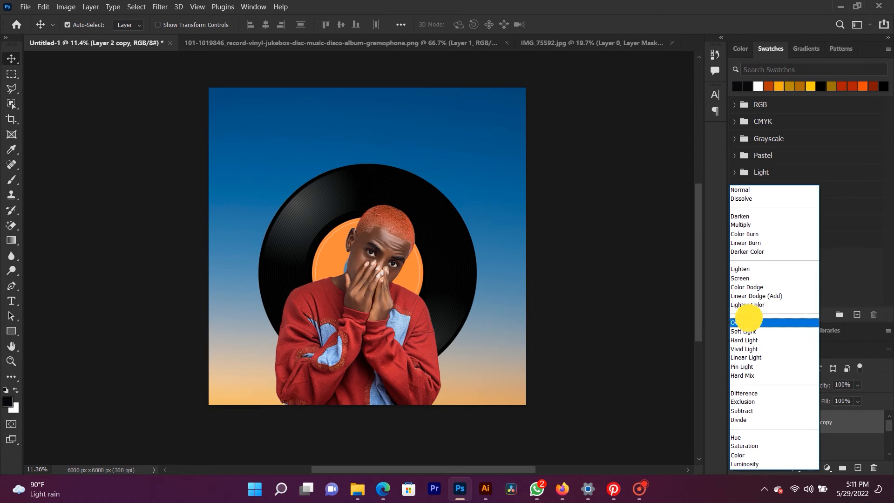
click(749, 322)
drag(820, 387, 767, 386)
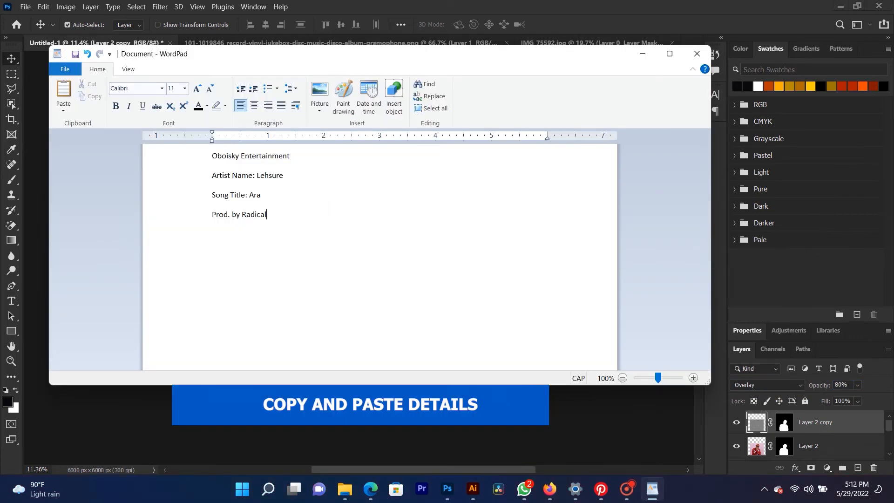
Copy the "Oboisky Entertainment" line from the WordPad document and place it as text in the sky on the Photoshop canvas
drag(290, 156, 208, 153)
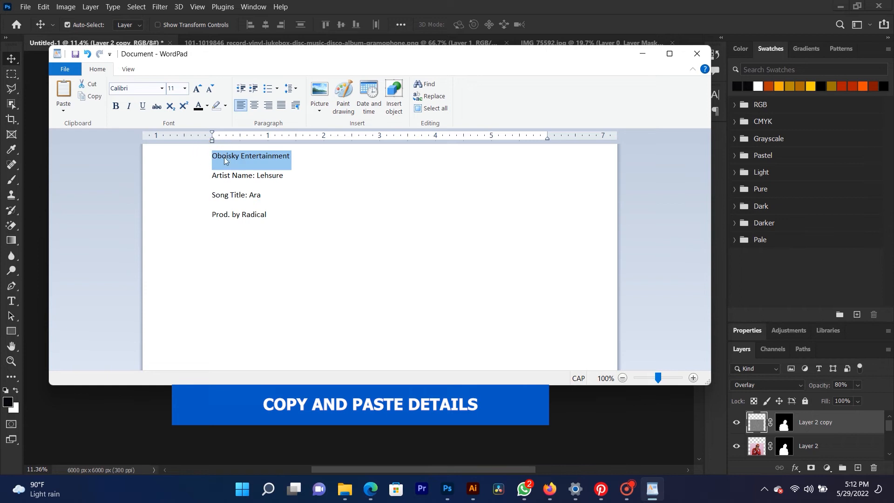
click(465, 3)
drag(308, 162, 354, 155)
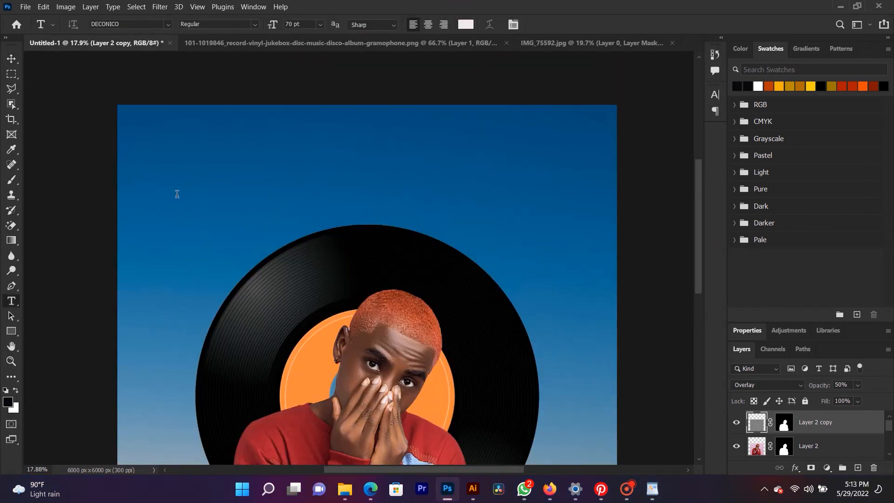
key(t)
click(176, 194)
text(OBOISKY ENTERTAINMENT)
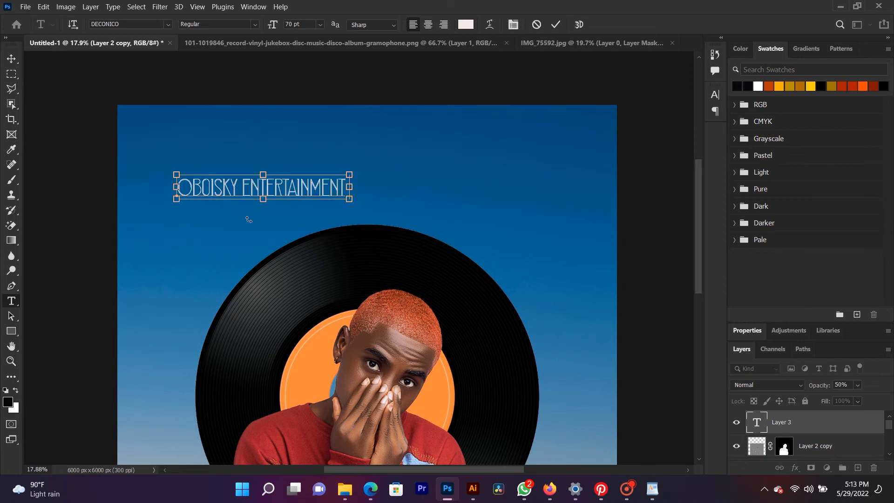
Change the font of the whole Oboisky Entertainment text to Acumin Variable Concept ExtraCondensed Black
key(ctrl+a)
click(130, 25)
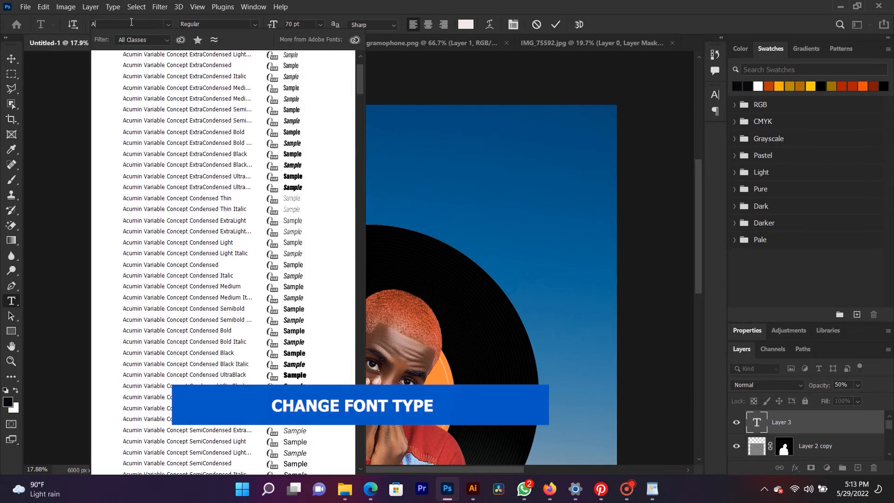
click(285, 154)
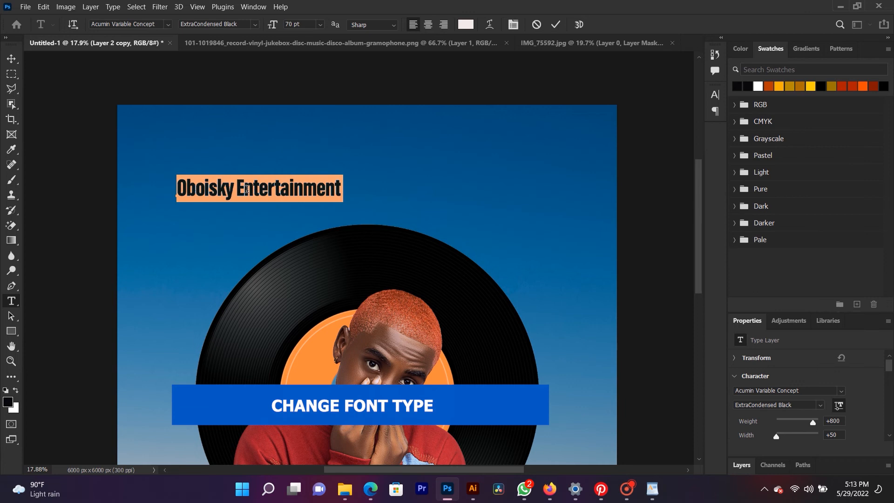
Break the Oboisky Entertainment text into two lines and set its leading to 54 pt
click(240, 187)
key(Return)
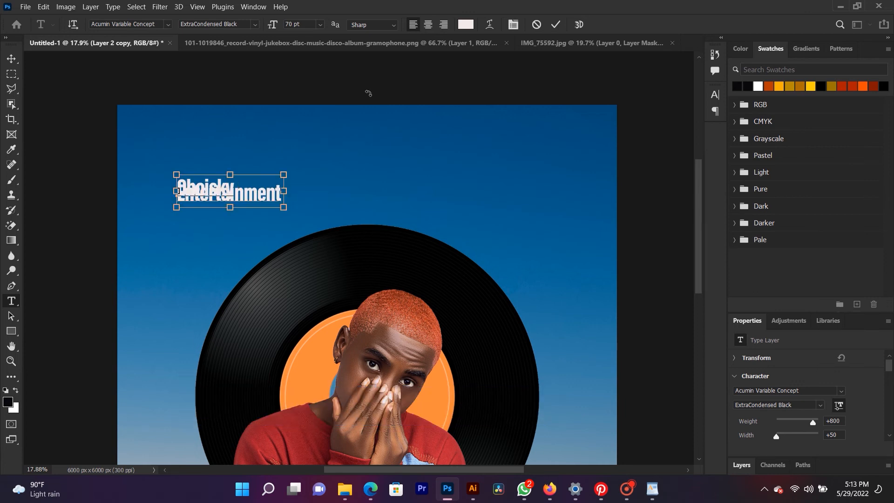
key(ctrl+a)
click(513, 23)
click(663, 128)
mouse_move(653, 125)
mouse_down()
mouse_move(681, 128)
mouse_move(666, 135)
mouse_up()
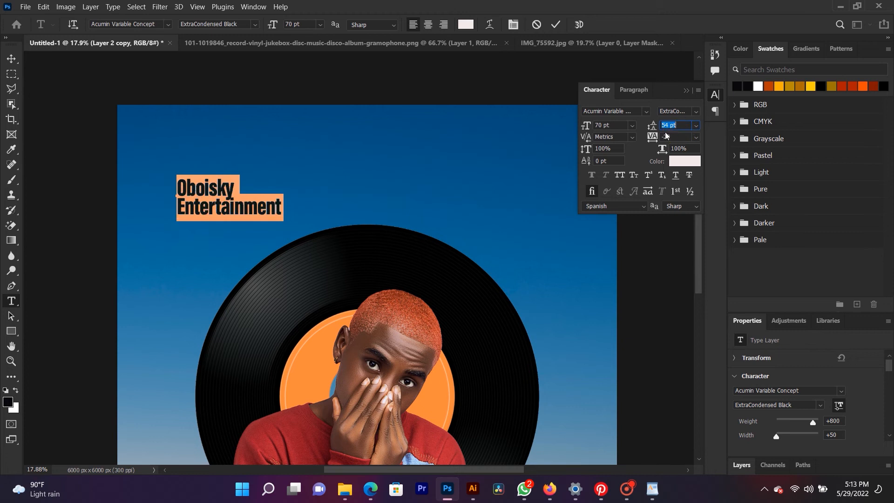
click(686, 91)
Enlarge the word "Oboisky" to 126 pt so it spans about the width of "Entertainment"
click(238, 188)
drag(239, 187, 150, 191)
drag(271, 28, 289, 34)
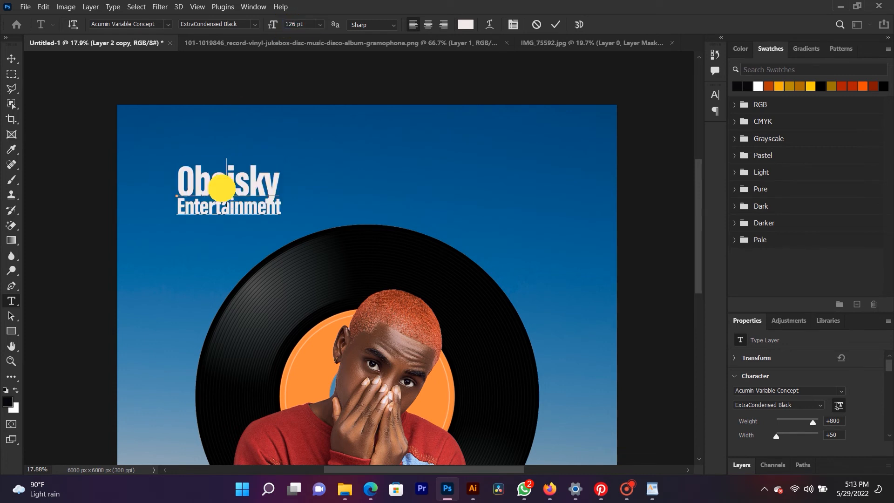
Set both lines of the Oboisky Entertainment text in all caps and commit the text
key(ctrl+a)
click(514, 23)
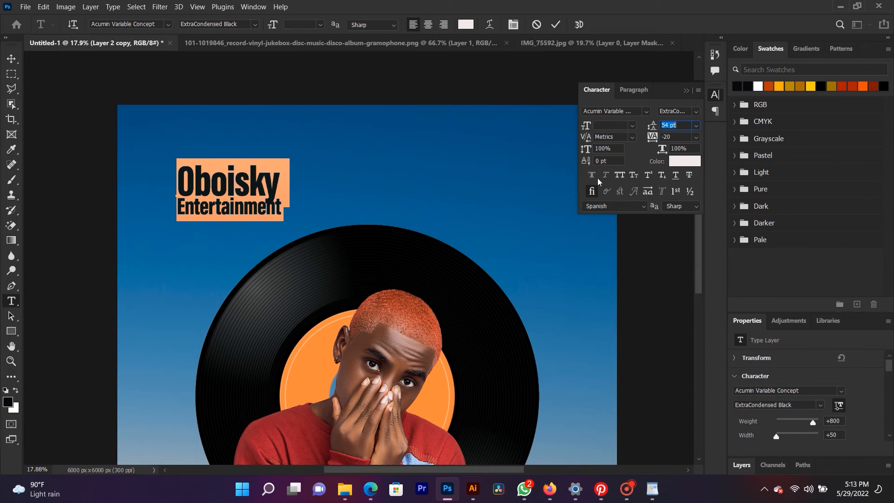
click(617, 177)
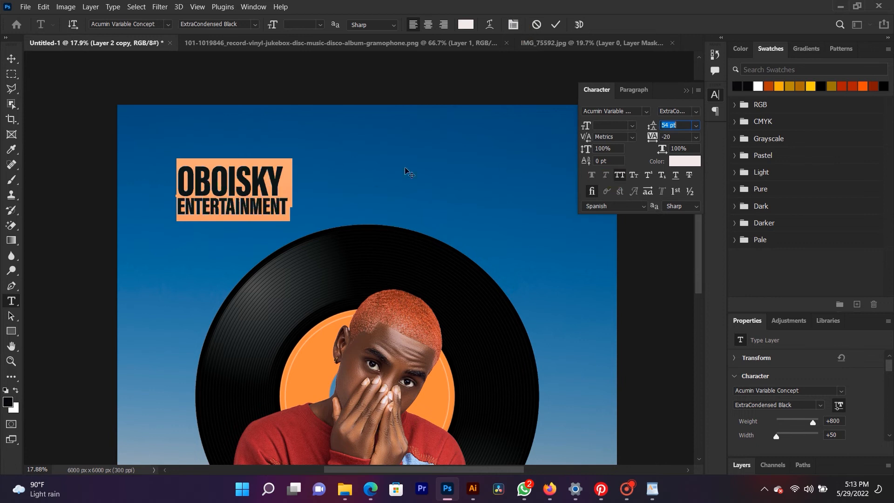
click(685, 91)
key(ctrl+Return)
Scale the Oboisky Entertainment text down to about 76.86%
click(12, 58)
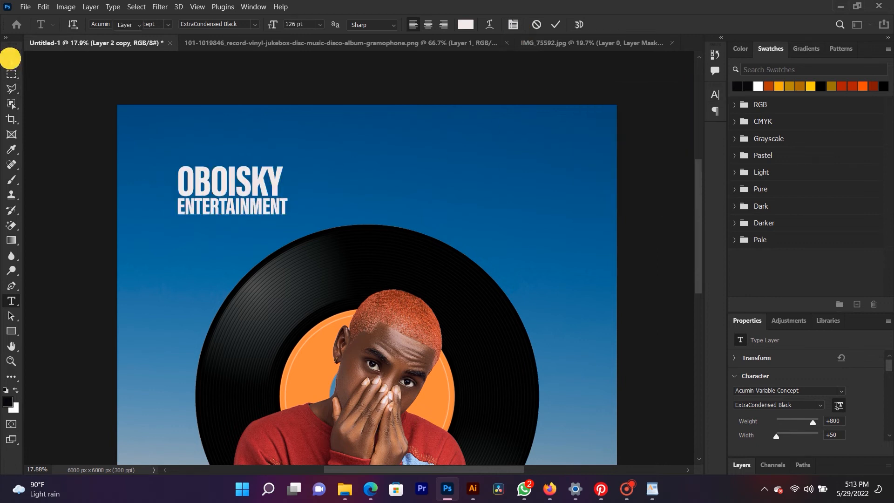
key(ctrl+t)
drag(287, 215, 264, 206)
drag(264, 206, 264, 207)
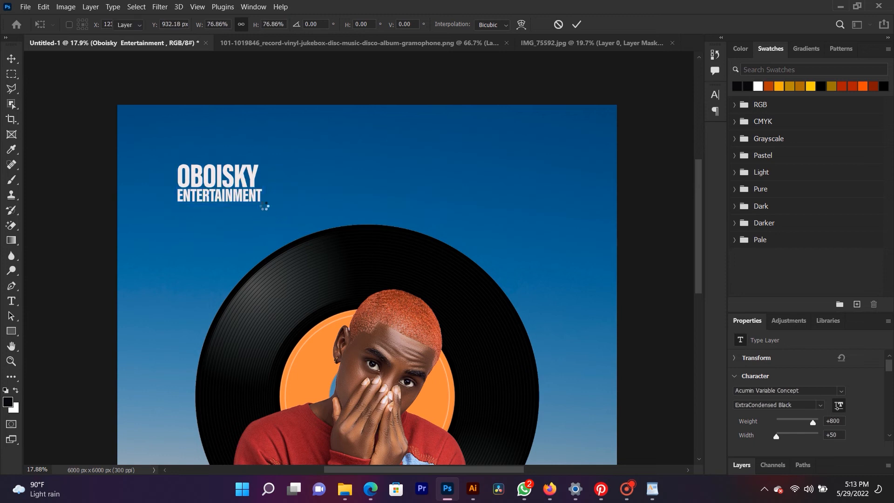
key(Return)
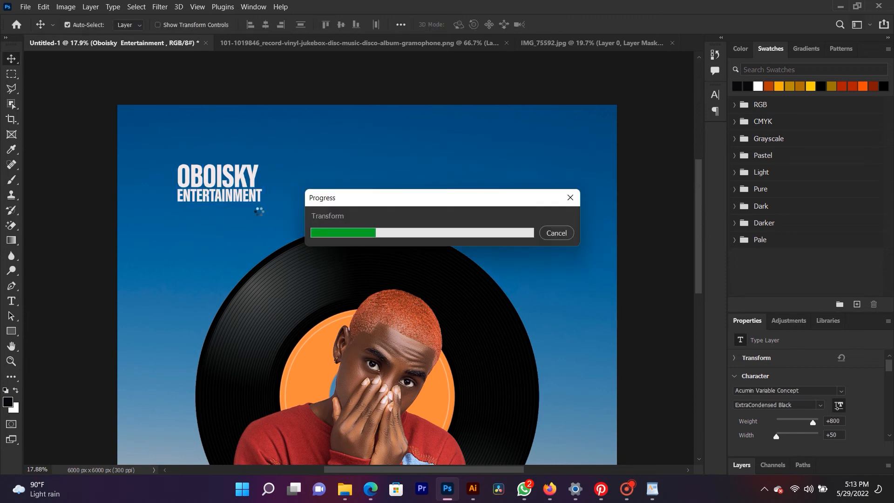
Shift the Oboisky Entertainment text slightly toward the canvas's left edge
scroll(260, 214, down, 3)
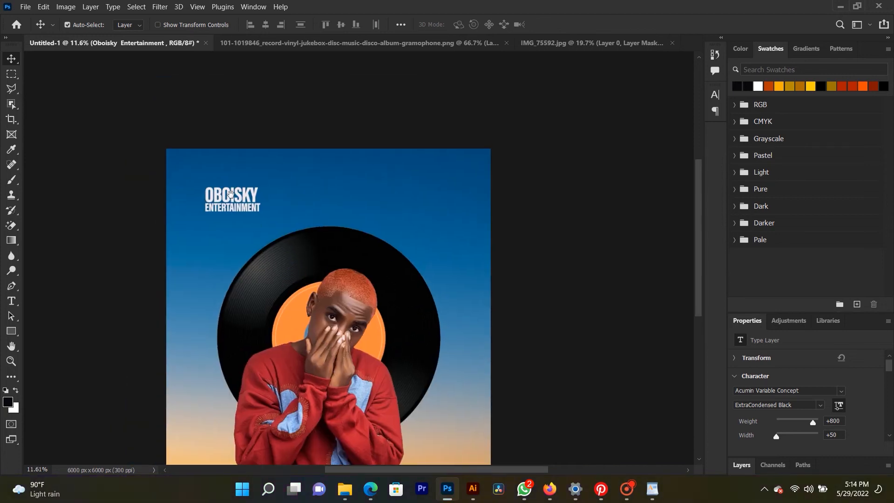
drag(236, 198, 235, 197)
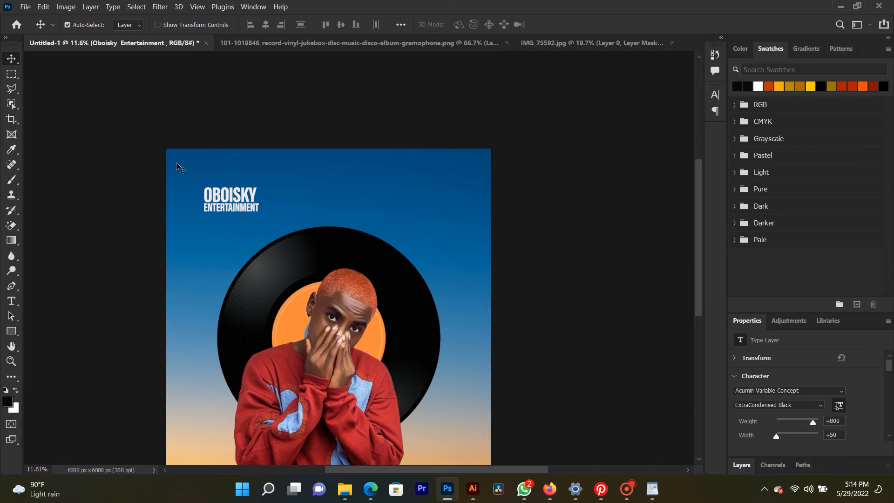
right_click(236, 200)
click(241, 197)
drag(240, 197, 240, 198)
scroll(297, 217, down, 2)
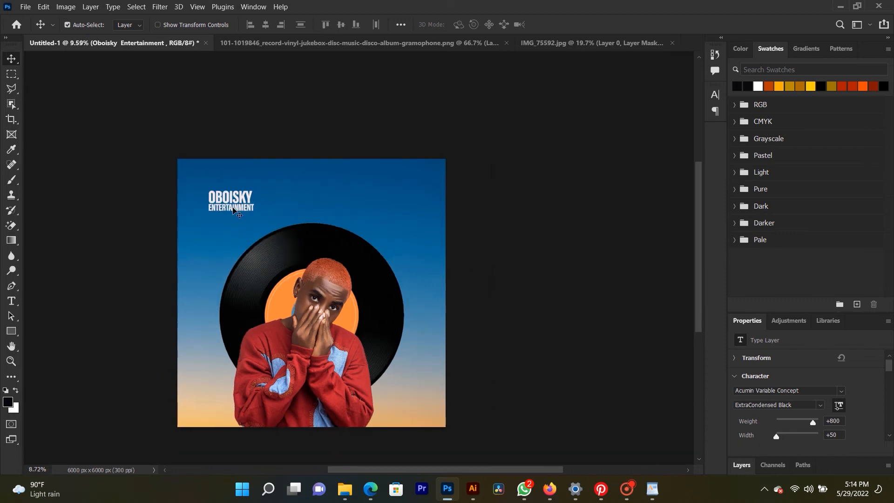
scroll(297, 217, up, 1)
scroll(298, 217, up, 1)
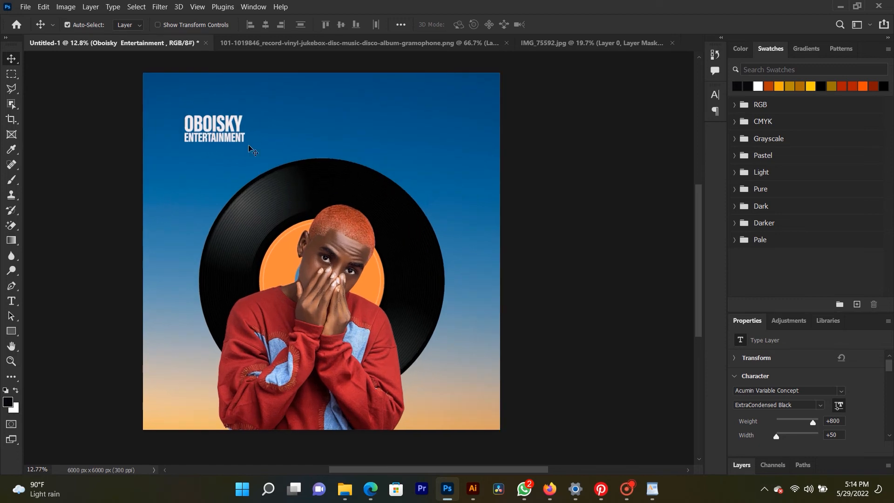
drag(224, 132, 220, 125)
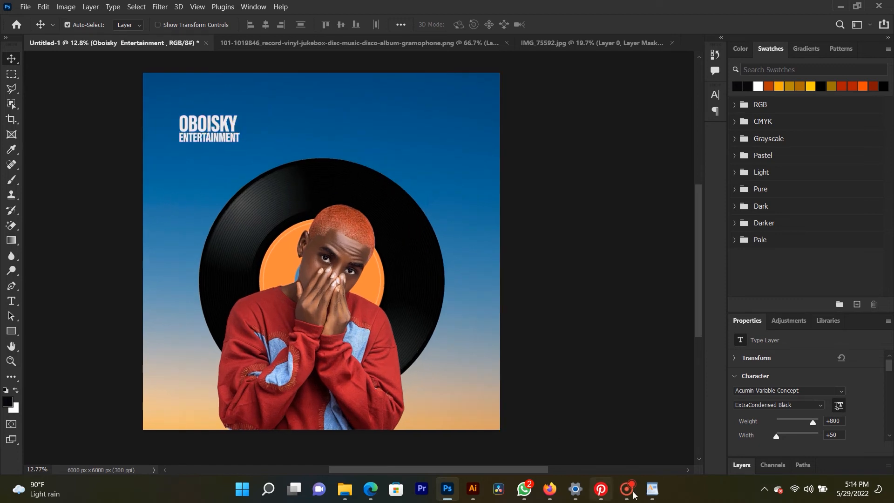
Copy "Prod. by Radical" from the WordPad document and place it as 105 pt text in the sky's right half in Photoshop
click(652, 489)
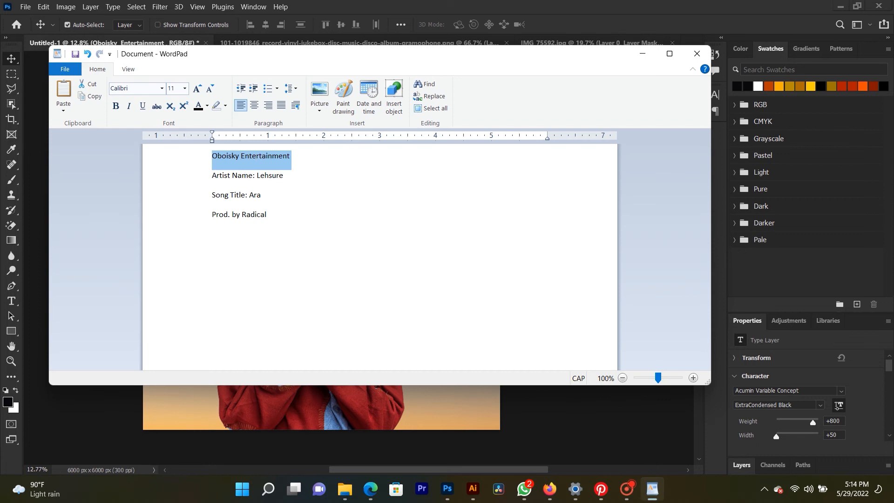
click(208, 216)
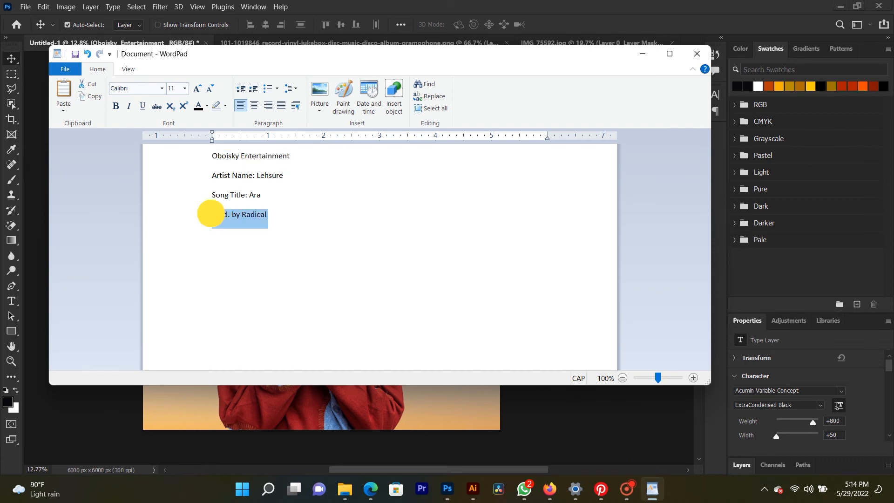
right_click(259, 217)
key(alt+Tab)
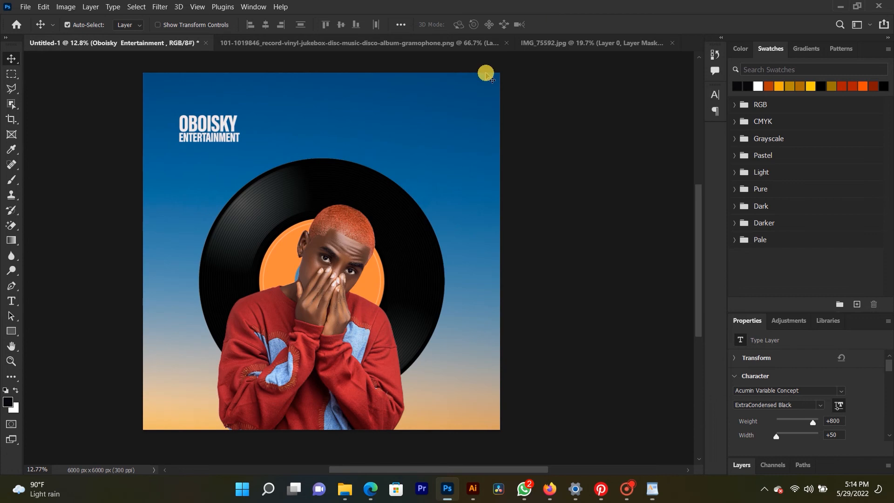
click(11, 301)
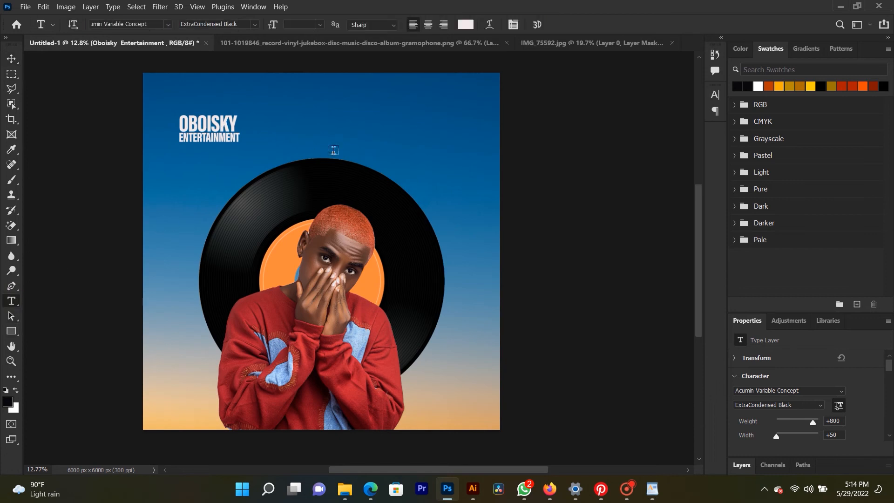
click(348, 123)
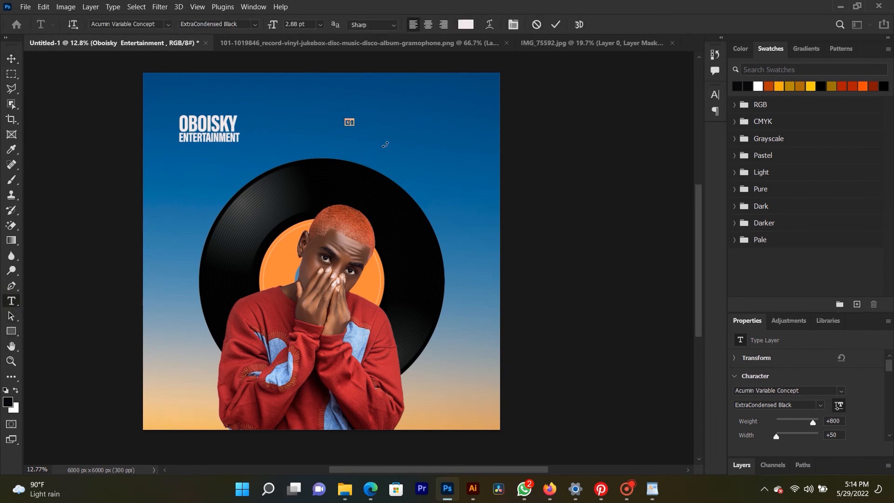
drag(271, 24, 313, 22)
Break the producer credit into two lines after "Prod. by" and increase its leading until the lines no longer overlap
click(418, 111)
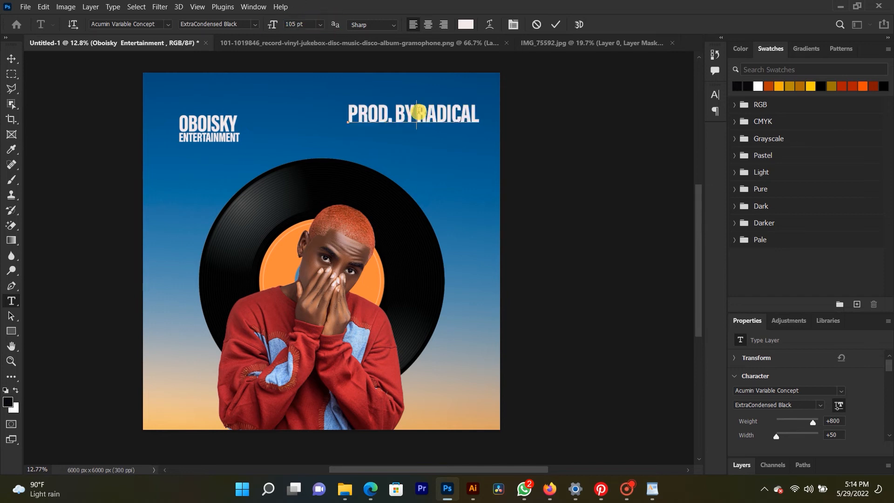
key(Return)
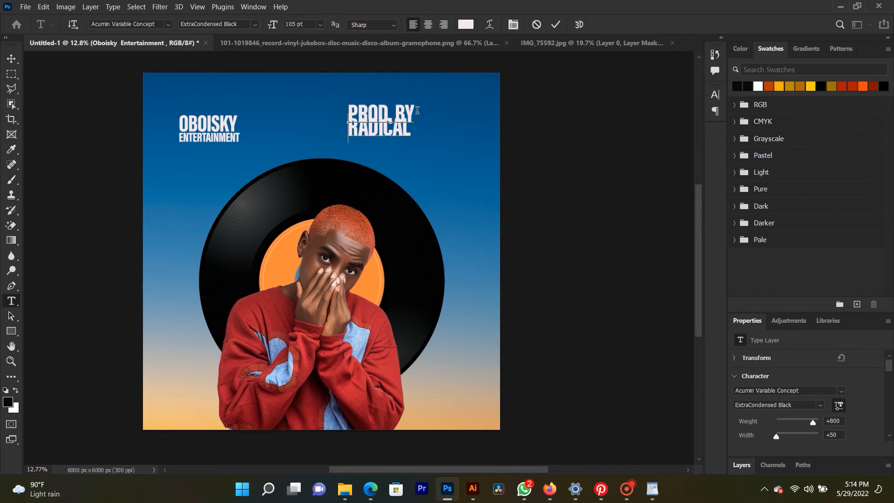
key(ctrl+a)
click(512, 25)
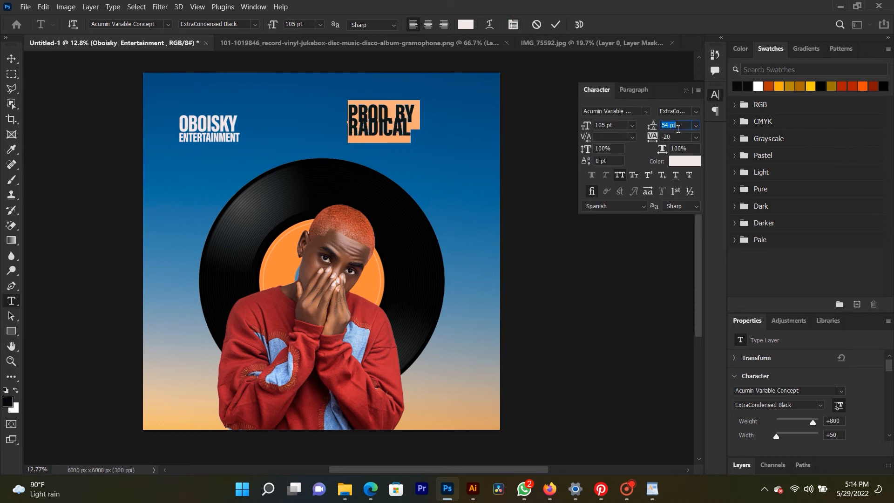
key(Up)
key(Up)
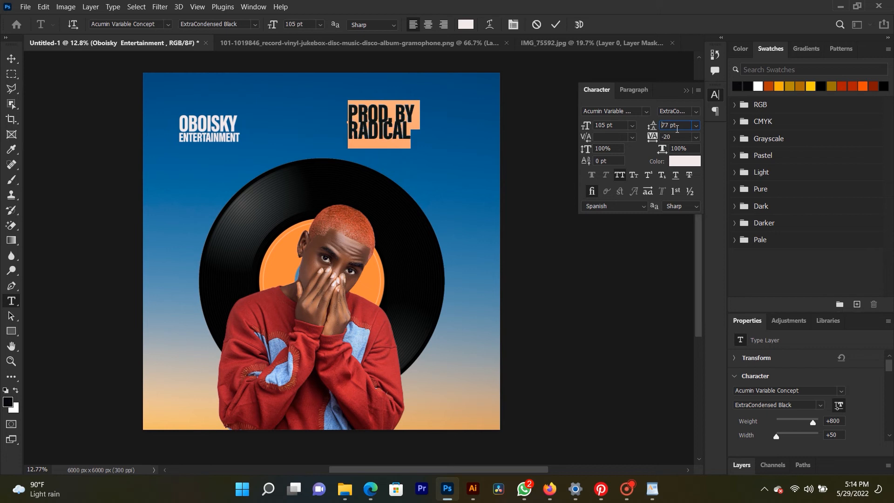
key(Up)
key(Up)
click(685, 90)
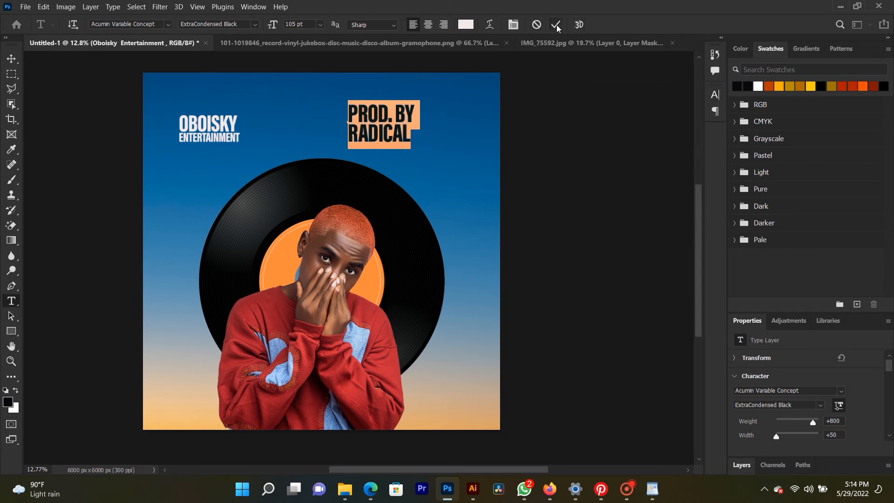
click(555, 24)
Scale the producer credit text down to about 81.52%
click(12, 58)
right_click(387, 114)
click(400, 117)
key(ctrl+t)
mouse_move(348, 98)
mouse_down()
mouse_move(363, 95)
mouse_move(371, 119)
mouse_up()
key(Return)
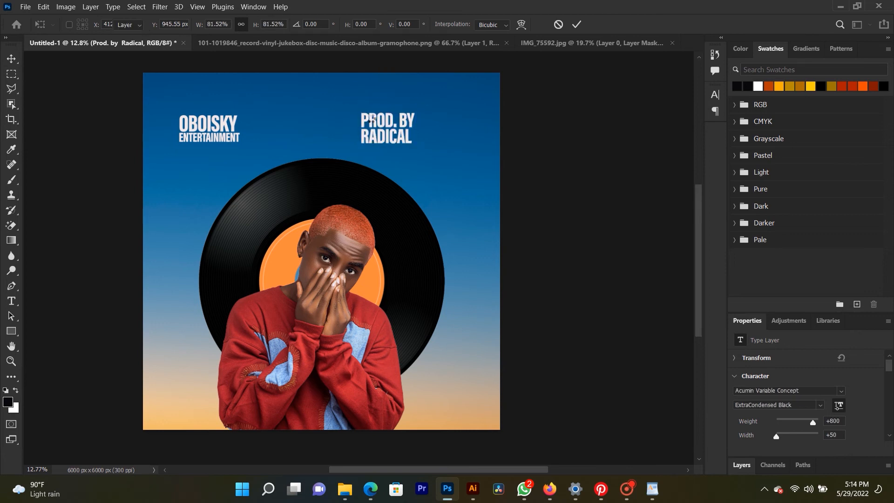
Shrink the producer credit a little more and move it near the canvas's right edge, level with the Oboisky text
click(371, 119)
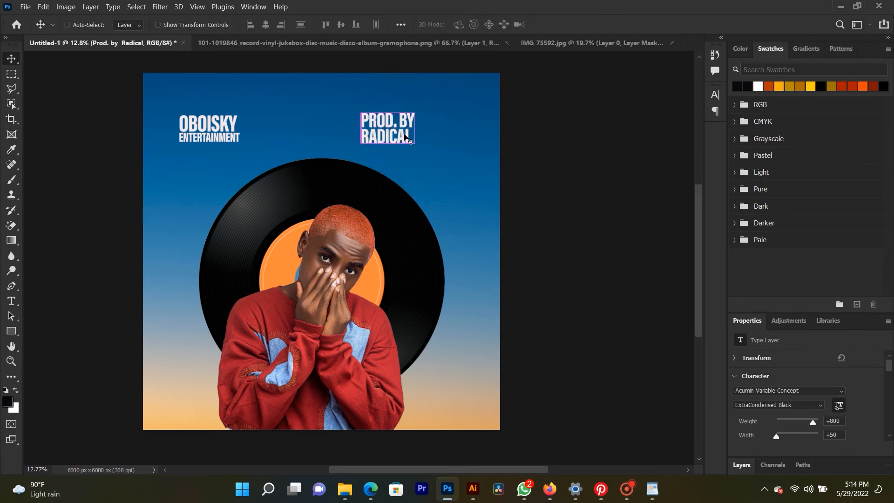
key(ctrl+t)
drag(416, 149, 435, 129)
key(Return)
Enlarge the vinyl record to about 108.40% and raise its upper edge to just beneath the label and producer texts
right_click(332, 188)
click(332, 188)
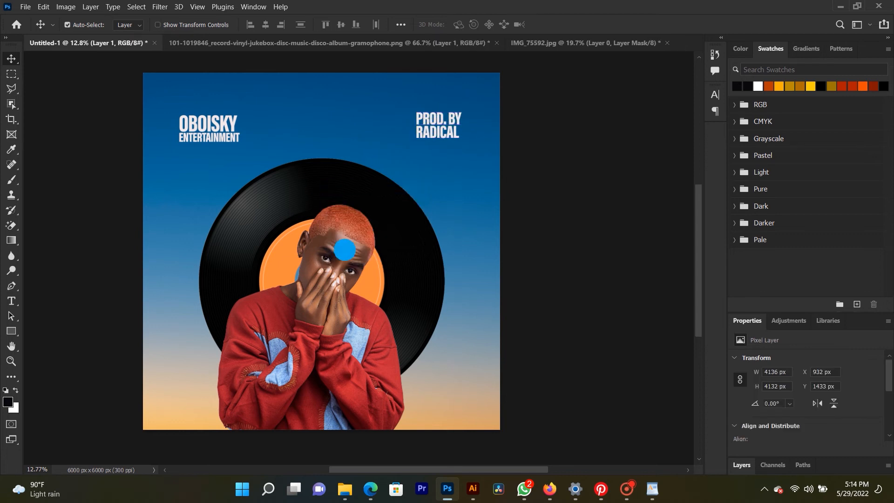
key(ctrl+t)
drag(458, 158, 470, 143)
drag(185, 143, 173, 132)
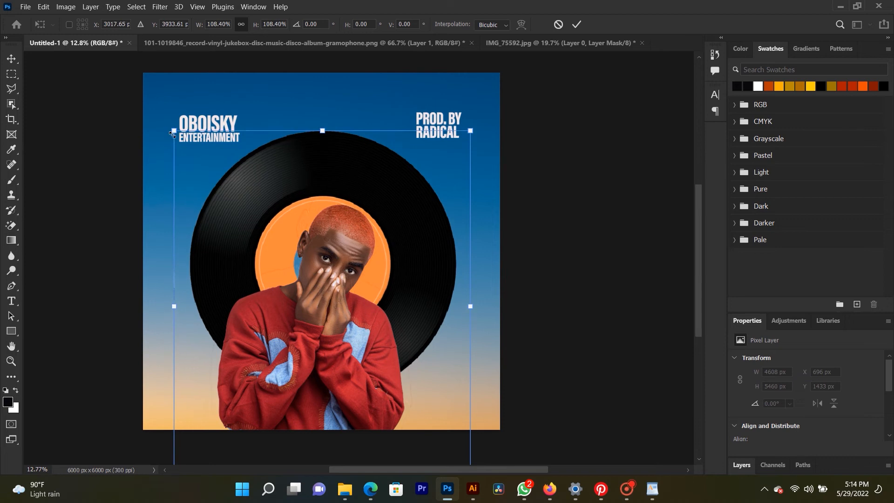
right_click(348, 247)
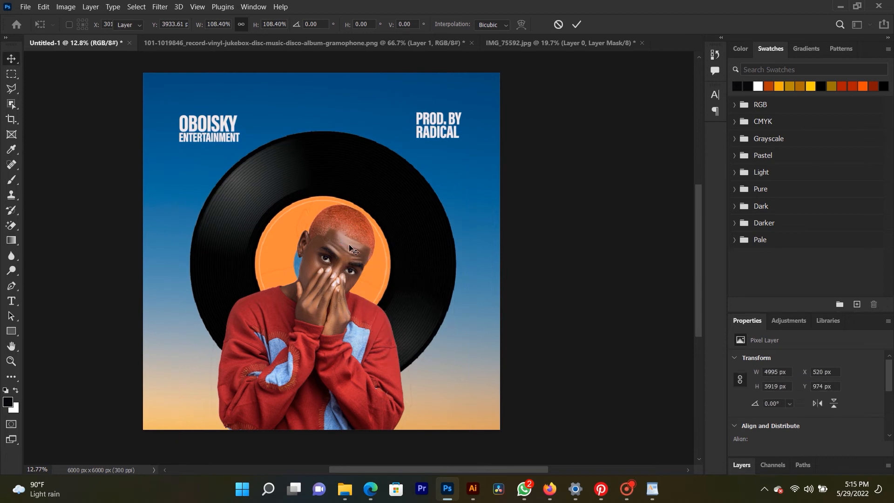
Scale the portrait up to about 118.01% and position it in front of the record with the arms at the canvas's lower edge
right_click(347, 239)
right_click(339, 242)
click(345, 246)
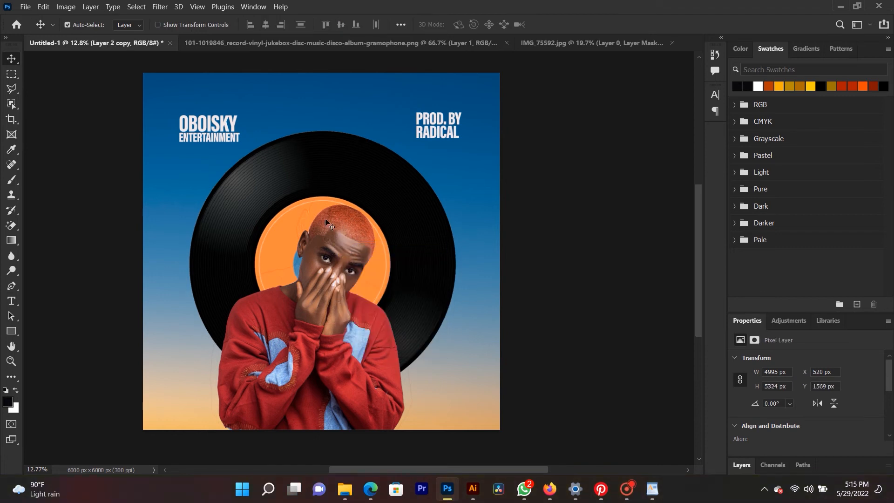
right_click(342, 235)
click(351, 255)
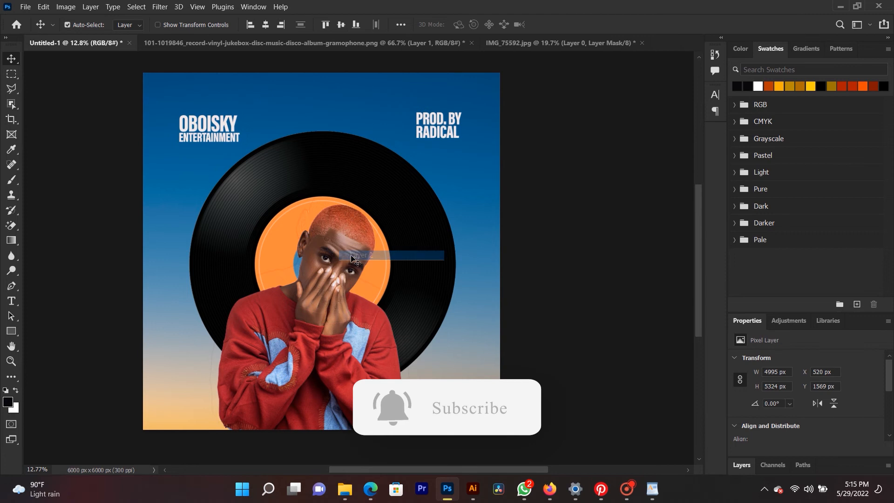
key(ctrl+t)
drag(174, 165, 144, 135)
drag(471, 136, 499, 112)
drag(350, 185, 349, 200)
double_click(348, 199)
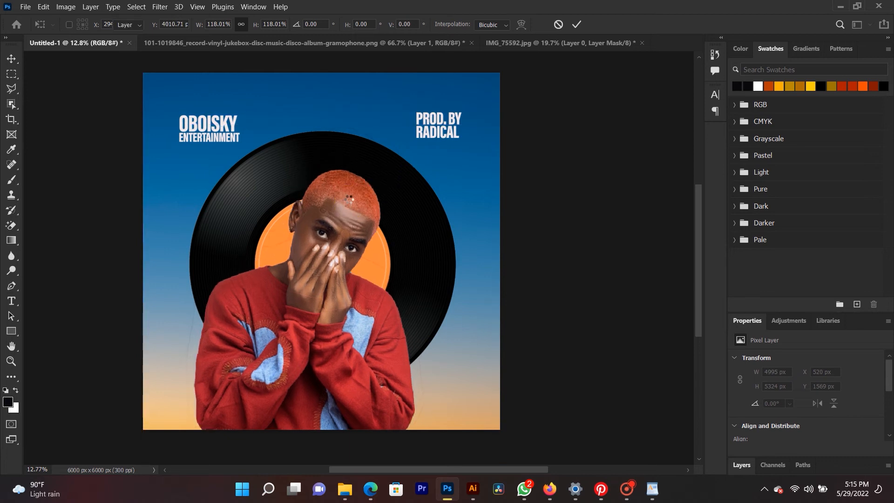
right_click(350, 200)
click(363, 213)
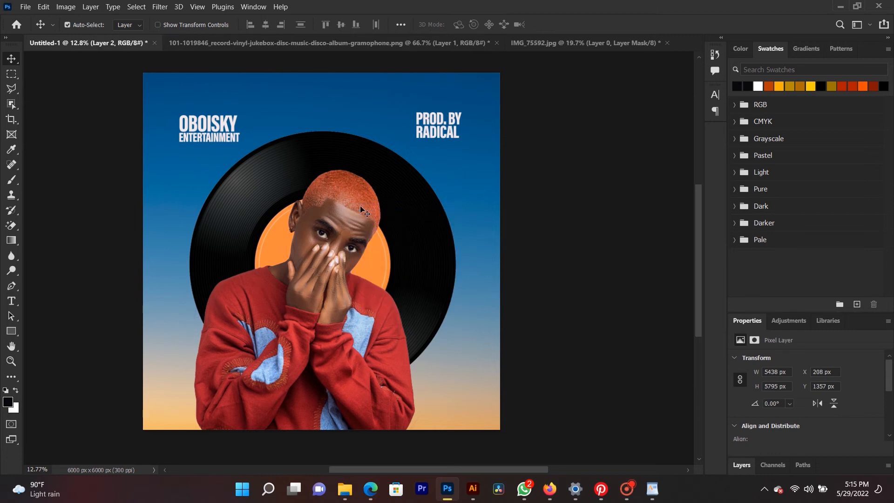
Move the producer credit slightly down and inward from the canvas's right edge
right_click(432, 126)
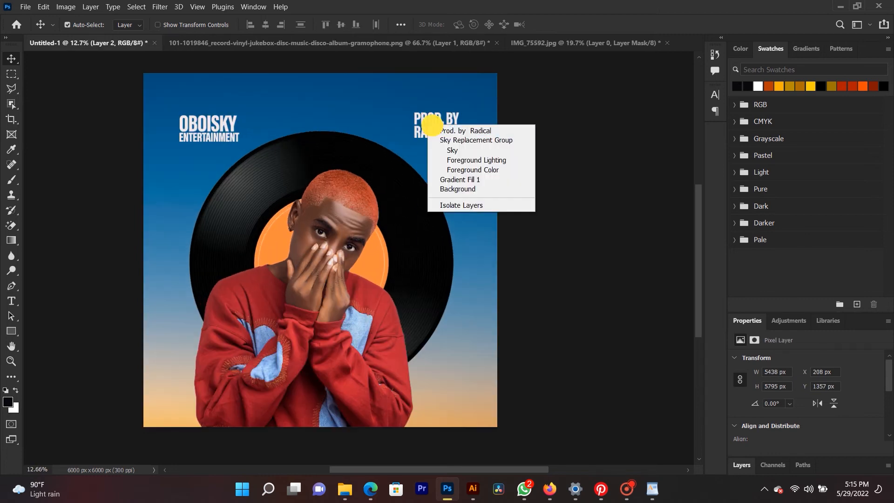
click(434, 128)
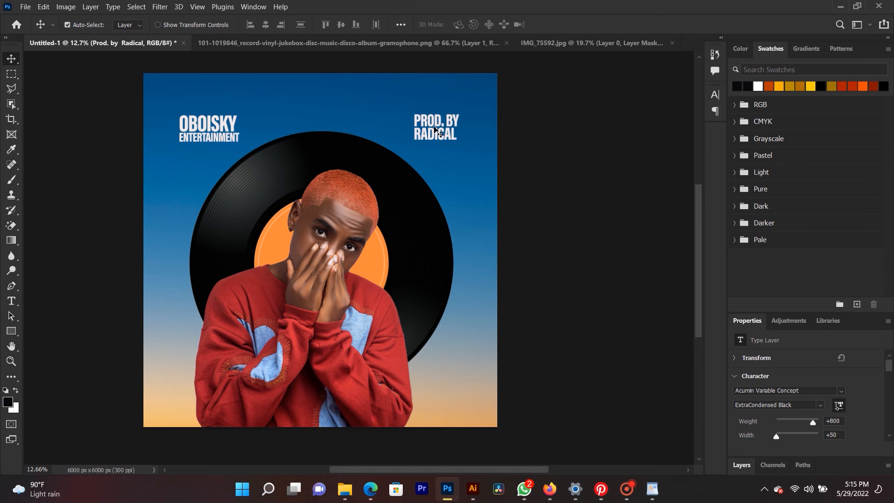
drag(434, 128, 432, 128)
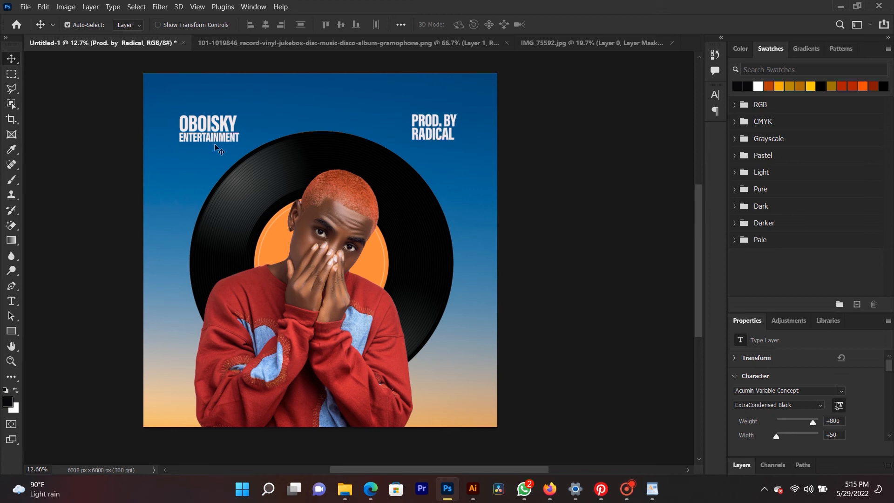
drag(200, 128, 201, 128)
right_click(426, 138)
click(434, 143)
drag(434, 143, 430, 141)
Nudge the Oboisky Entertainment text inward, away from the canvas's left edge
right_click(215, 123)
click(221, 127)
key(shift+Right)
key(shift+Right)
key(shift+Right)
key(shift+Right)
Nudge the producer credit further inward to balance it against the Oboisky Entertainment text
right_click(423, 126)
click(430, 131)
key(shift+Left)
key(shift+Left)
key(shift+Left)
key(shift+Left)
key(shift+Left)
key(shift+Left)
key(shift+Left)
key(shift+Left)
key(shift+Left)
key(shift+Left)
key(shift+Left)
scroll(334, 205, down, 2)
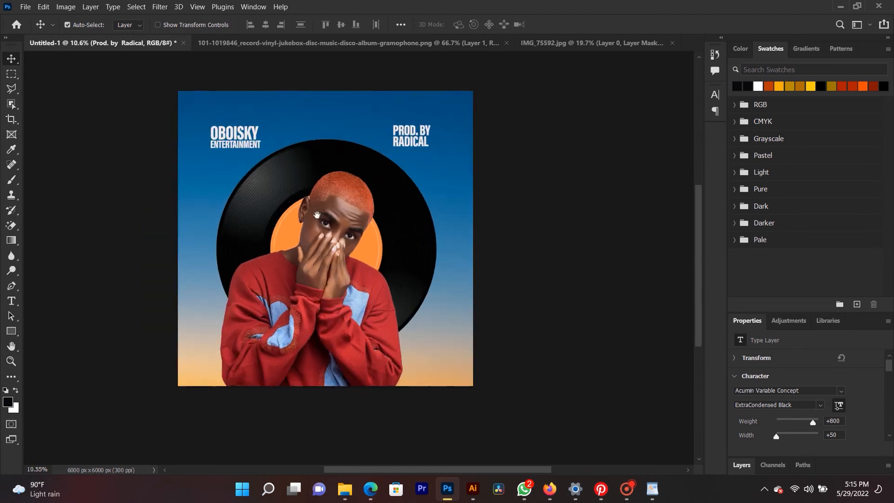
Scale the portrait down to about 95.84%
scroll(335, 205, up, 3)
right_click(365, 173)
click(371, 174)
key(ctrl+t)
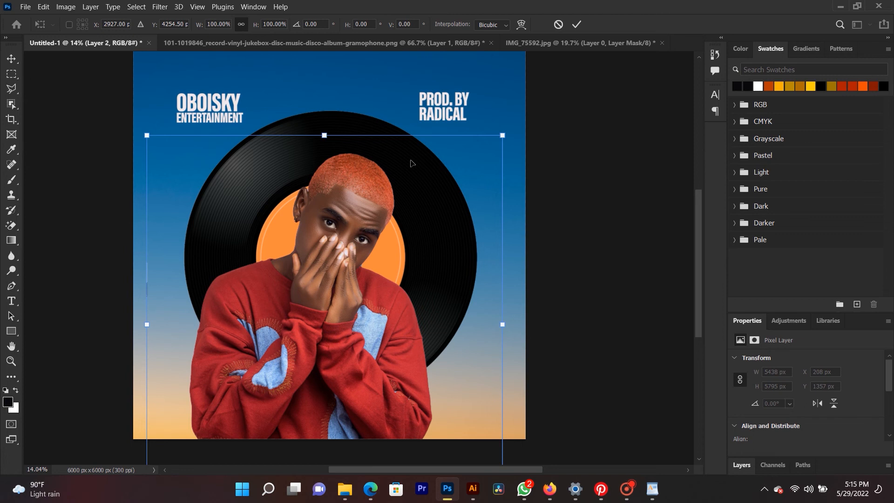
drag(502, 135, 482, 150)
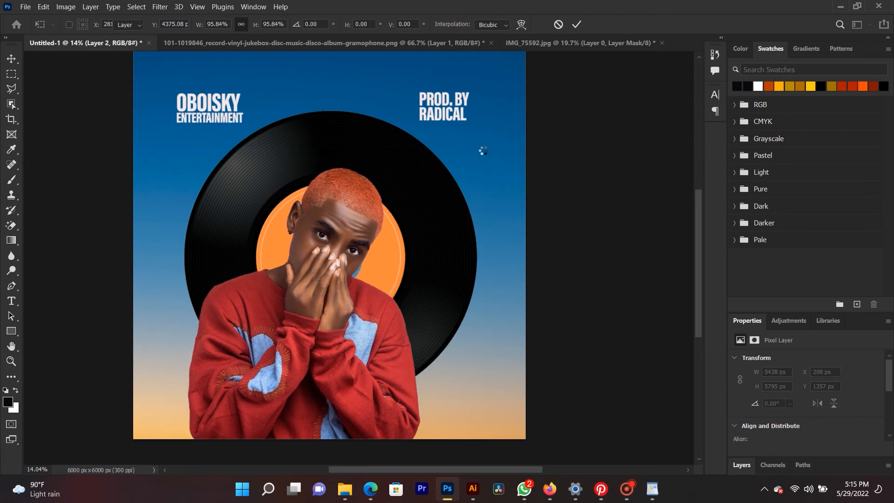
key(Return)
scroll(285, 295, up, 2)
mouse_move(312, 295)
mouse_down()
mouse_move(323, 241)
mouse_move(314, 308)
mouse_up()
Copy the song title "Ara" from the WordPad document and place it as 105 pt text on the portrait's sweater in Photoshop
click(653, 489)
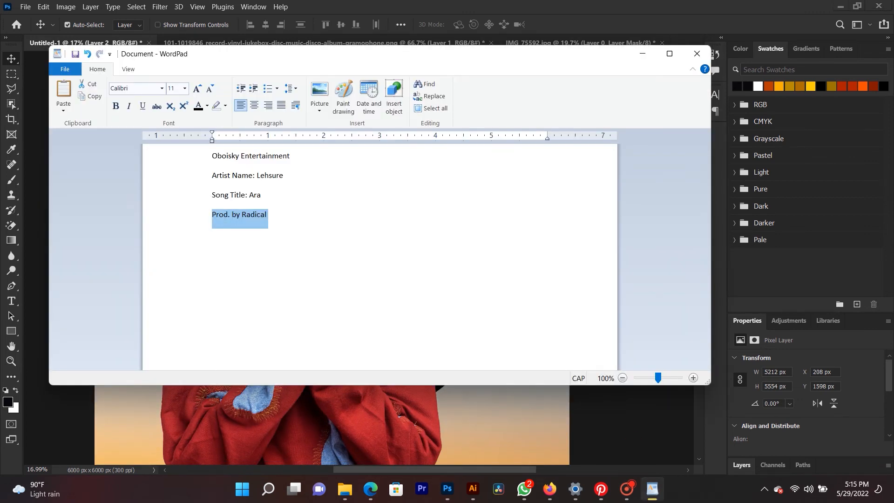
double_click(255, 195)
right_click(255, 194)
click(279, 214)
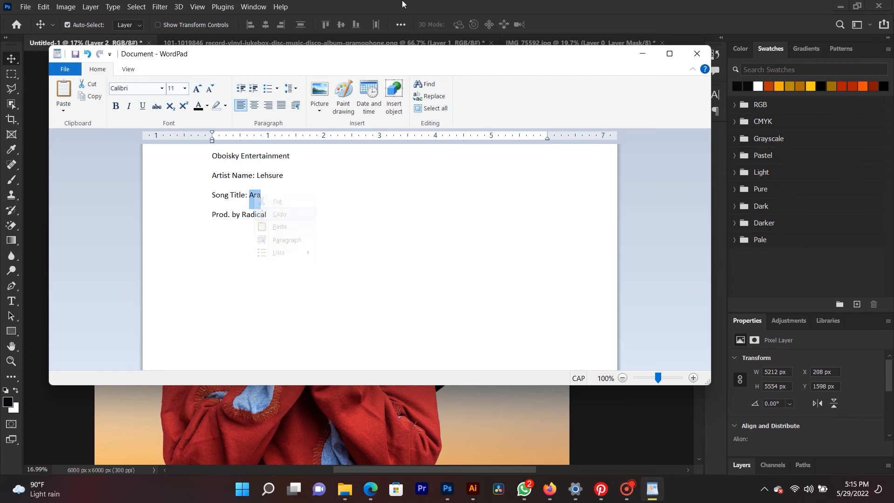
click(403, 4)
click(12, 301)
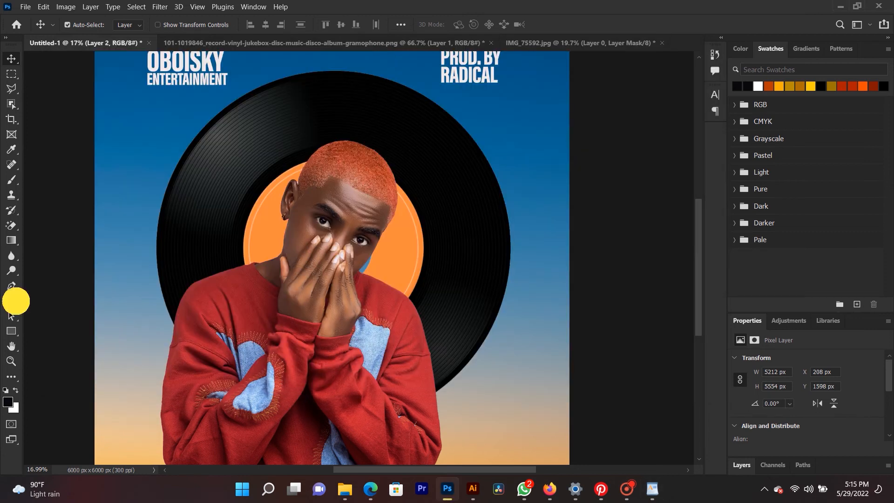
click(255, 364)
key(ctrl+v)
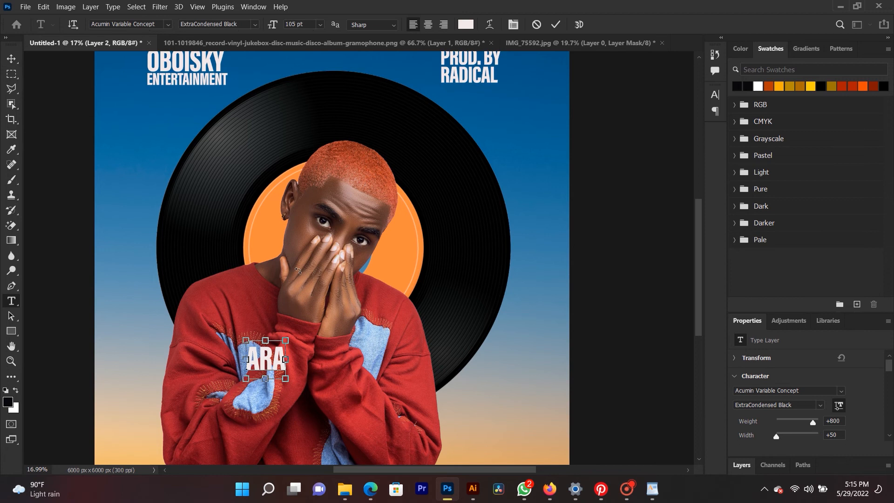
Try Impact and Arial Black as fonts for the ARA title
click(167, 23)
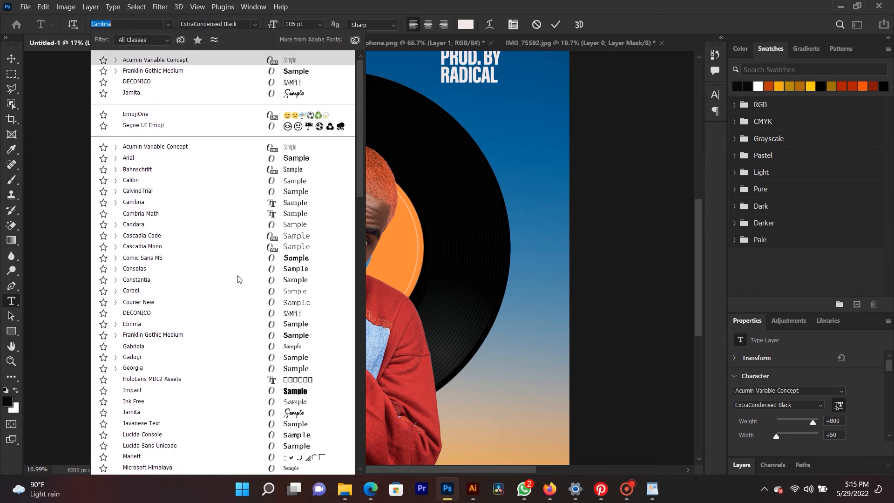
click(289, 391)
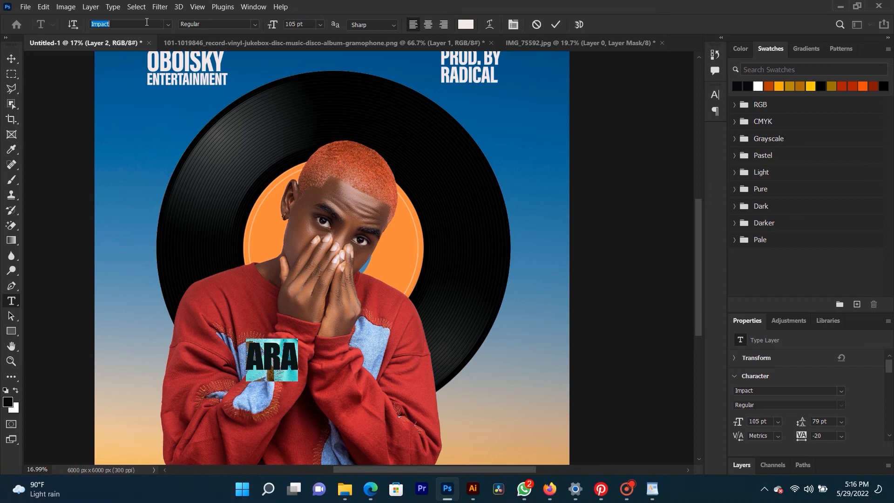
text(ARI)
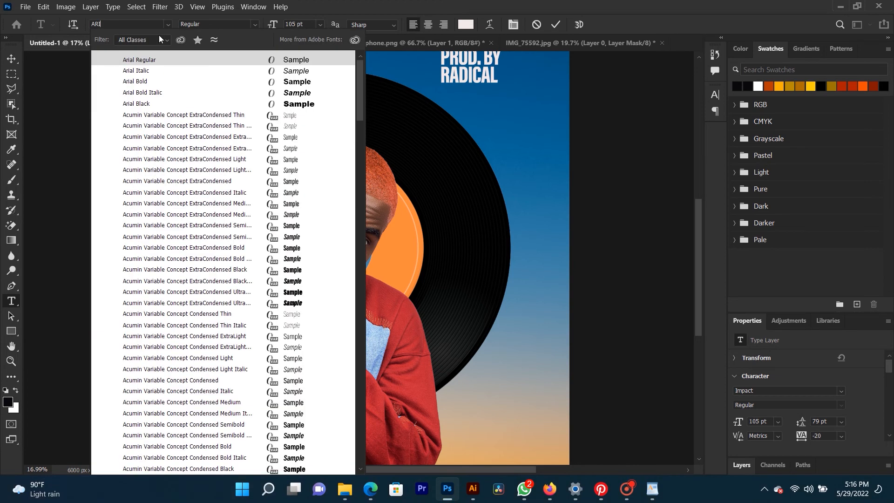
click(293, 103)
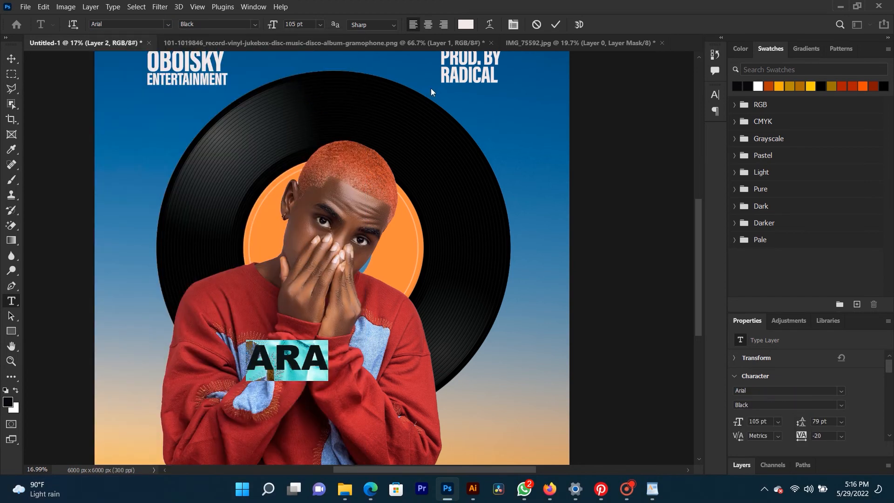
Apply faux italic to the ARA title and set its tracking to -180
click(517, 27)
click(605, 175)
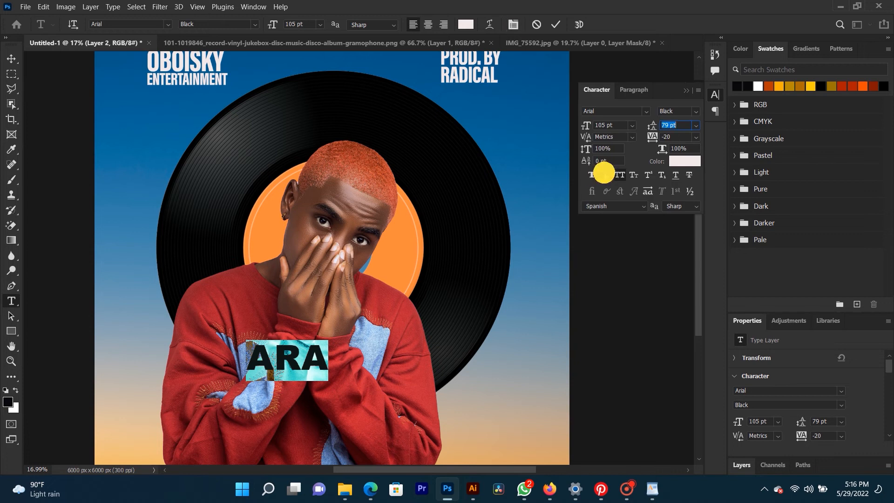
drag(652, 135, 649, 135)
click(686, 85)
click(686, 87)
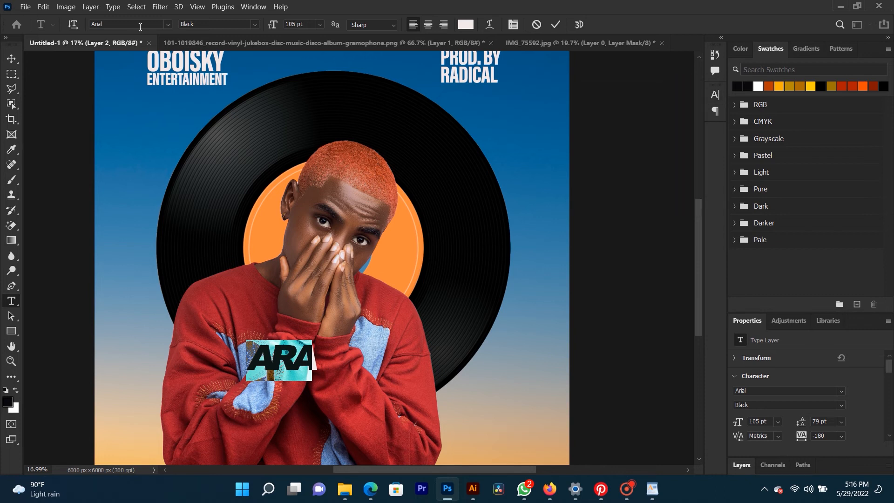
Set the ARA title's font to Acumin Variable Concept ExtraCondensed UltraBlack Italic and its tracking to -60
click(168, 27)
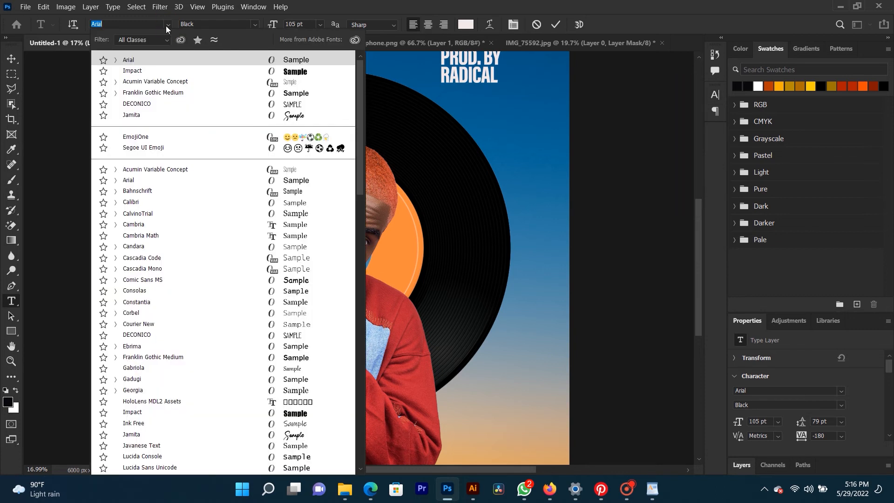
text(Acumin Va)
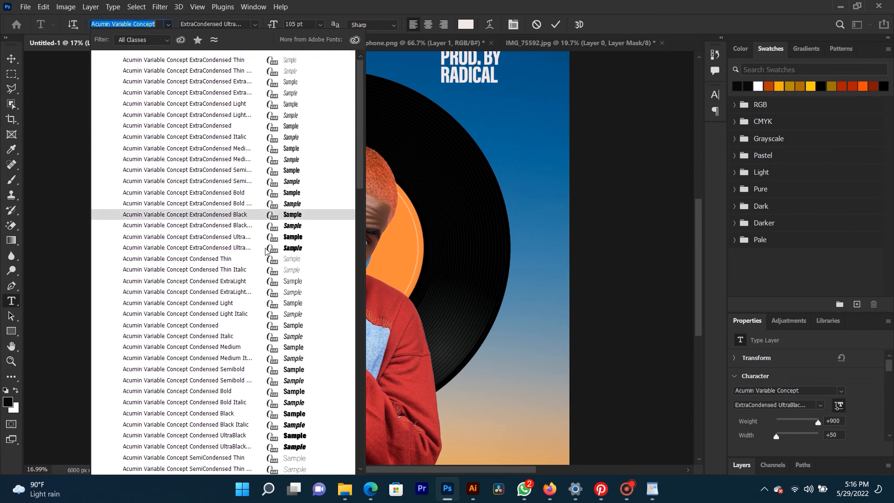
click(210, 248)
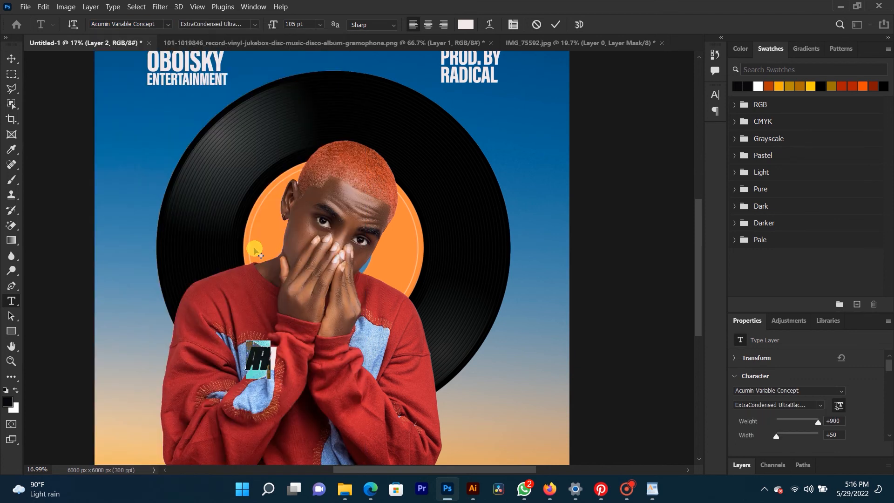
click(514, 25)
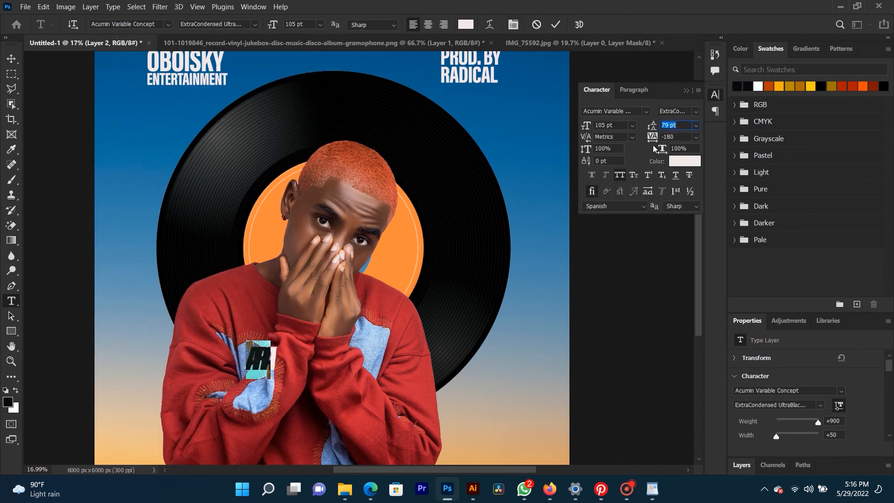
drag(652, 137, 652, 134)
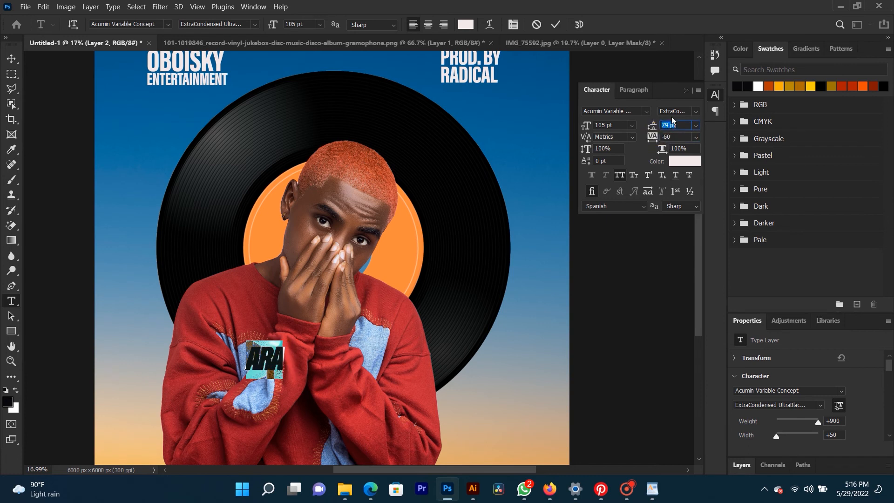
click(685, 89)
Enlarge the ARA title proportionally until it covers the crossed sleeves below the portrait's hands
click(12, 58)
key(ctrl+t)
drag(284, 380, 415, 410)
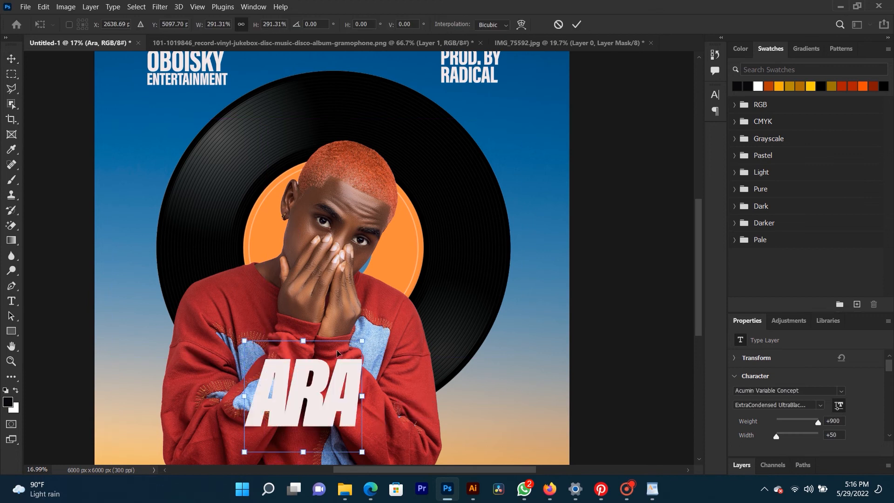
drag(361, 341, 387, 313)
drag(241, 314, 238, 318)
key(Return)
Scale the ARA title down to about 88.94%
drag(271, 386, 304, 300)
scroll(307, 322, down, 3)
drag(358, 346, 473, 300)
key(ctrl+t)
drag(525, 239, 512, 251)
key(Return)
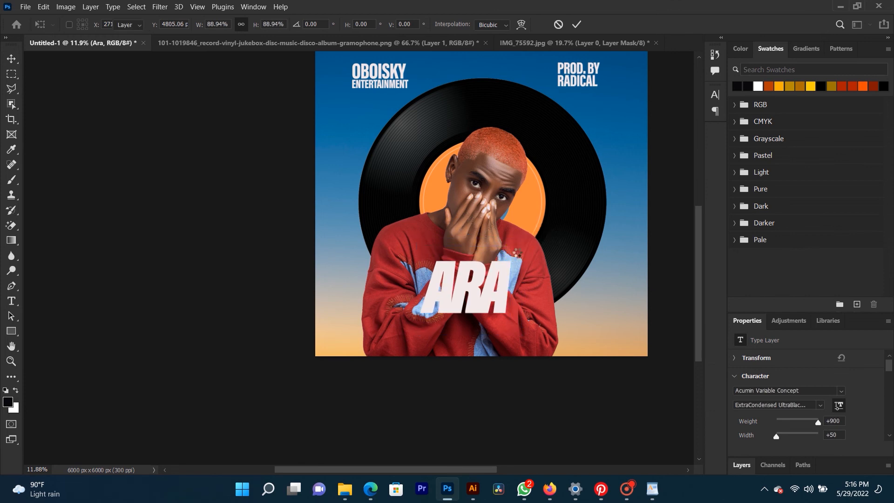
Select the ARA title layer and expand the layer list so more layers are shown
scroll(473, 297, up, 2)
drag(482, 324, 428, 313)
right_click(425, 280)
click(444, 289)
drag(787, 313, 786, 207)
click(749, 464)
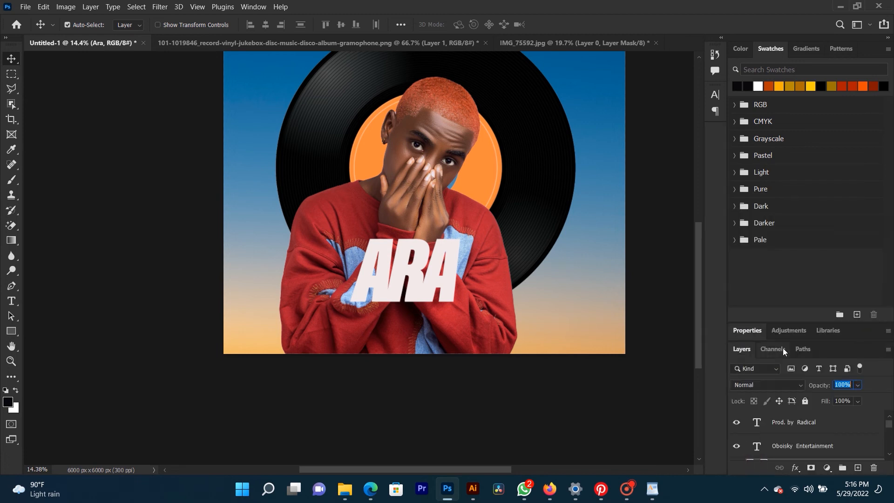
click(796, 323)
drag(799, 313, 812, 241)
click(812, 357)
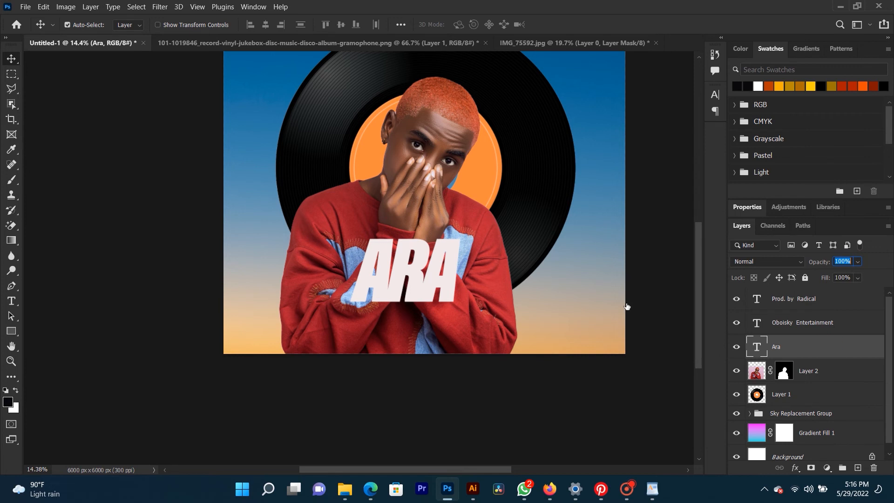
Add a linear gold gradient overlay at -177° and a drop shadow to the ARA title
click(423, 282)
drag(427, 106, 604, 83)
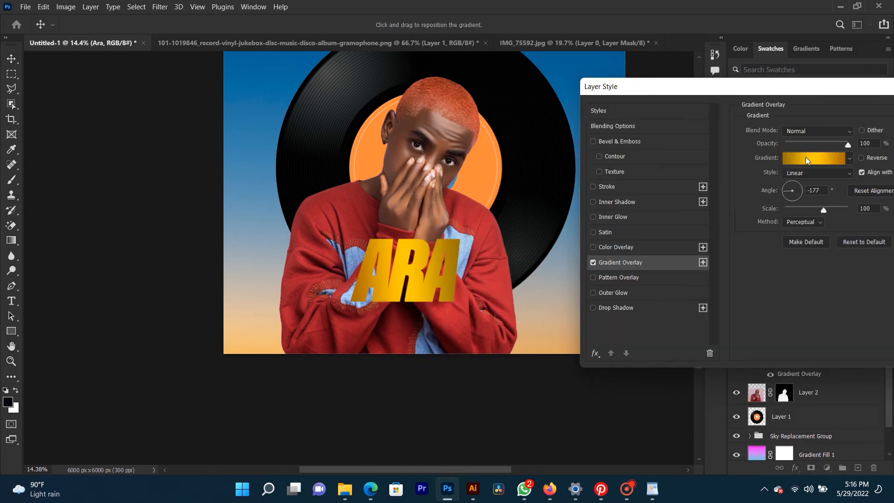
drag(807, 98, 437, 161)
click(224, 373)
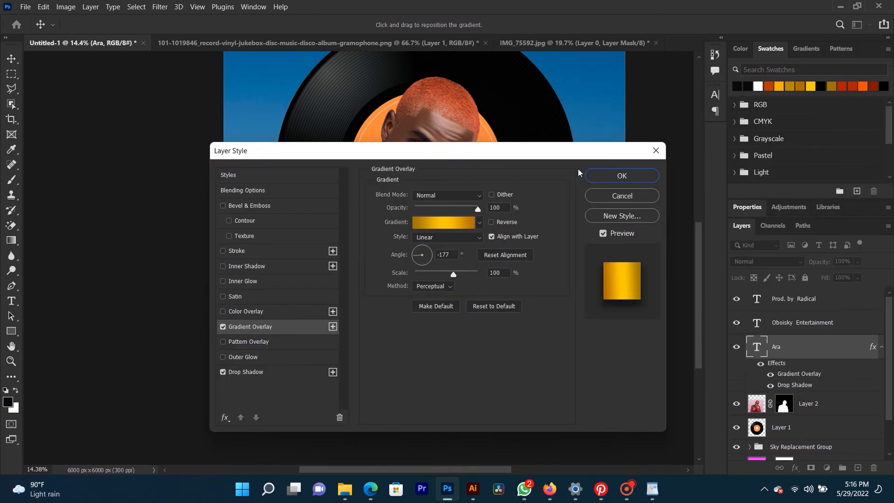
click(622, 176)
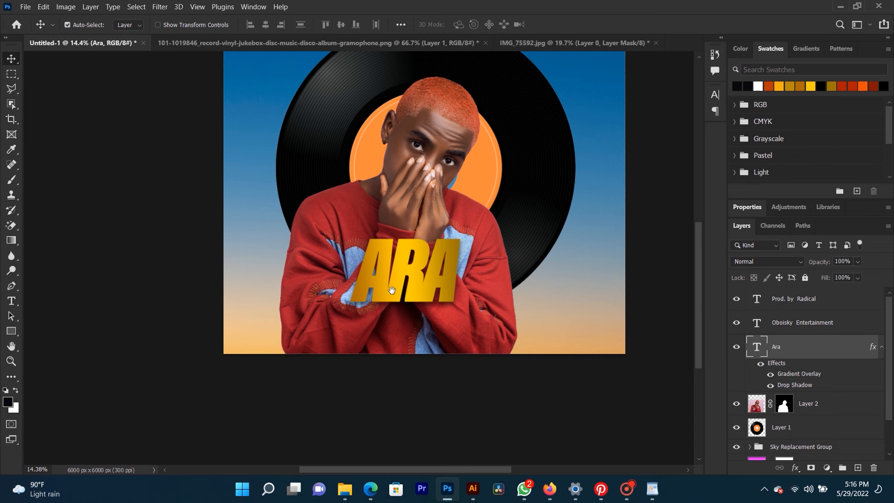
Try the ARA title beside the portrait over the vinyl record, and undo the move
drag(391, 291, 388, 324)
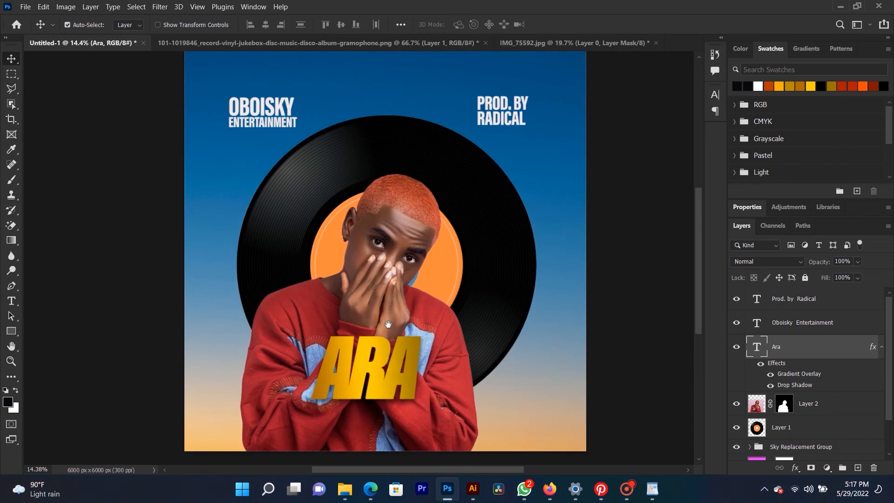
drag(595, 289, 733, 192)
key(ctrl+minus)
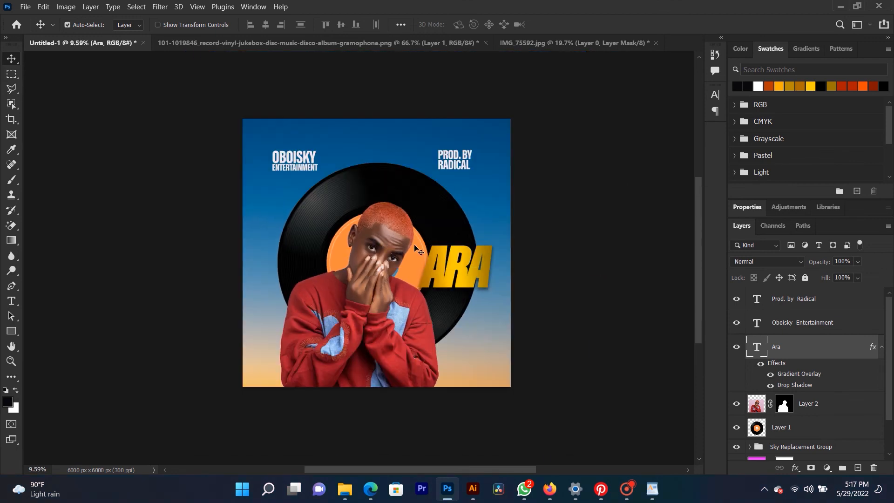
key(ctrl+z)
scroll(346, 336, up, 4)
drag(397, 347, 446, 286)
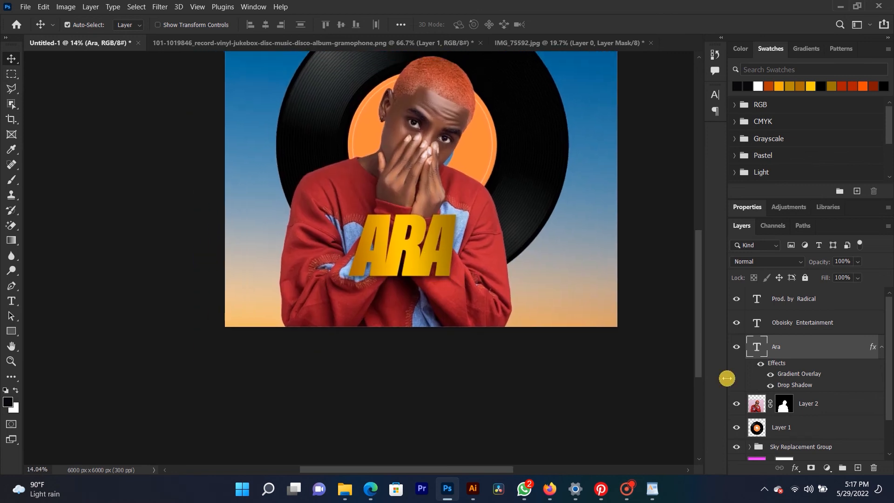
Scale the vinyl record down proportionally to roughly 90% and reposition it behind the portrait's head
drag(889, 325, 884, 405)
right_click(490, 170)
click(496, 175)
key(ctrl+t)
drag(564, 294, 540, 275)
drag(514, 166, 509, 178)
scroll(510, 179, down, 3)
drag(510, 178, 495, 174)
drag(430, 135, 476, 270)
key(Return)
scroll(438, 228, up, 3)
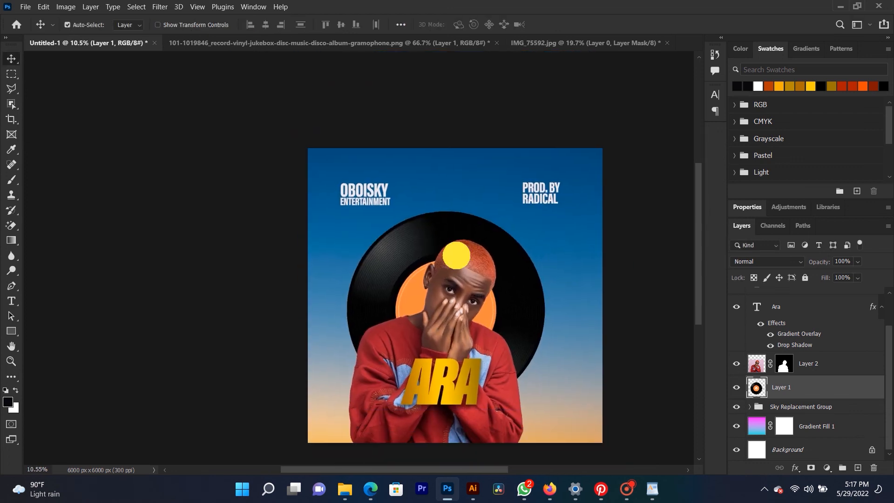
Duplicate the "Prod. by Radical" text onto the upper part of the vinyl record, above the portrait's head
right_click(526, 160)
click(541, 168)
drag(518, 166, 414, 203)
Replace the copied text with the artist name "LEHSURE" on a single line, checking its spelling in the WordPad notes
key(t)
click(378, 214)
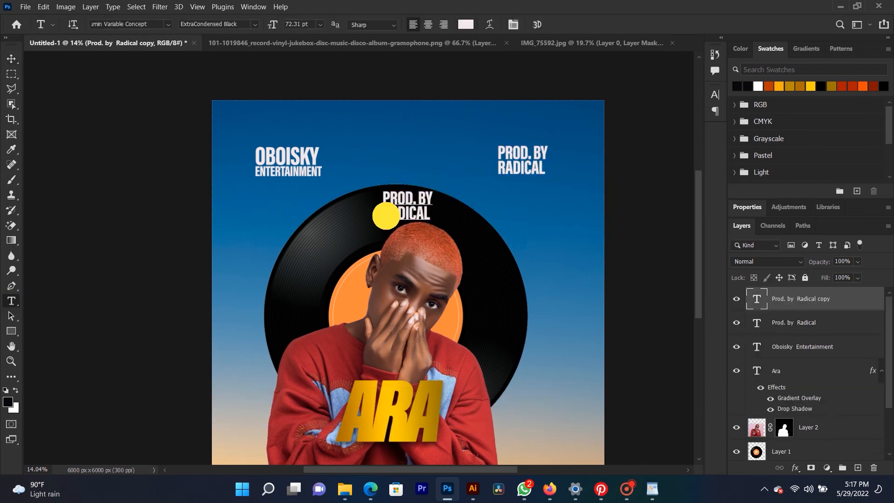
key(BackSpace)
key(ctrl+a)
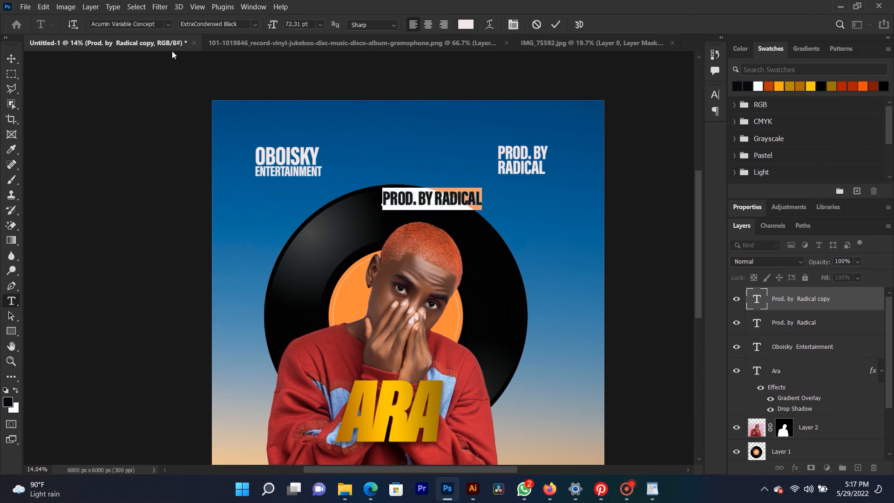
click(652, 489)
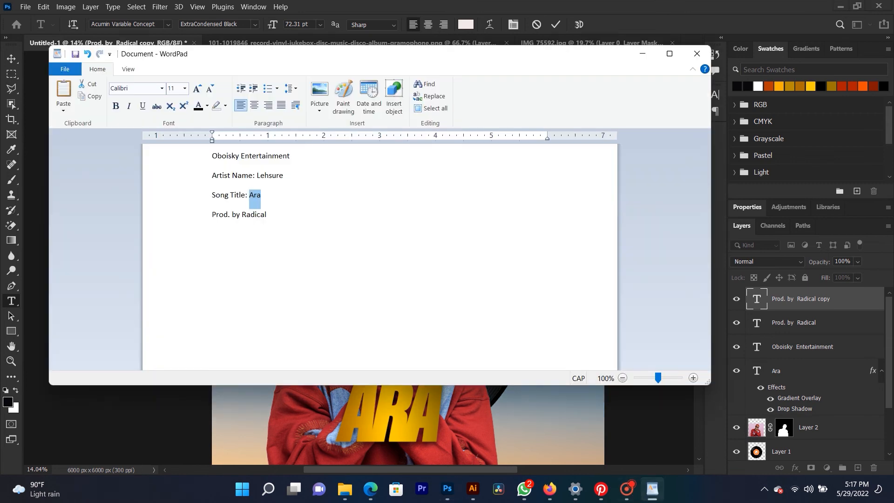
mouse_move(256, 176)
mouse_down()
mouse_move(295, 174)
mouse_move(267, 180)
mouse_up()
click(284, 174)
click(423, 4)
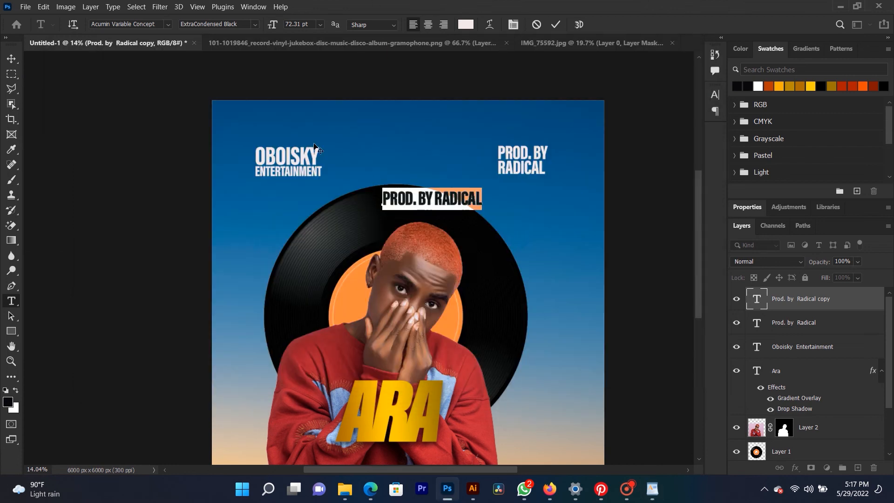
text(LEHSURE)
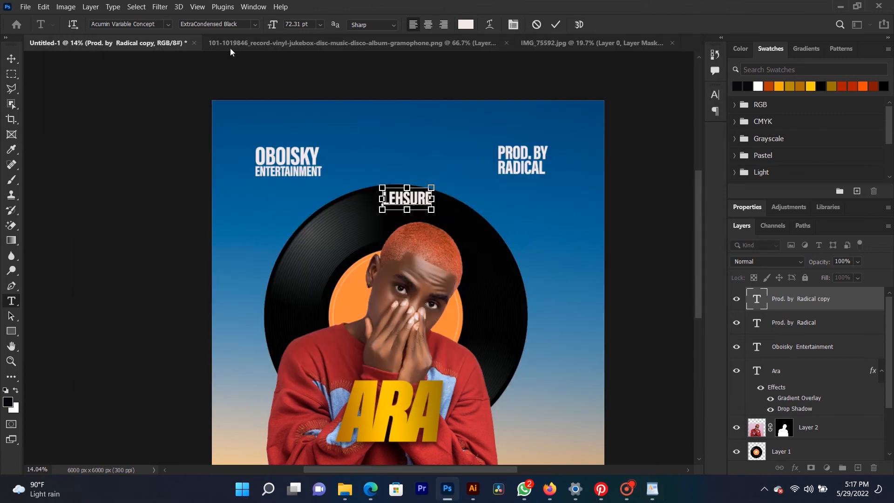
Change the LEHSURE text's font to DECONICO Regular
key(ctrl+a)
click(165, 25)
click(135, 103)
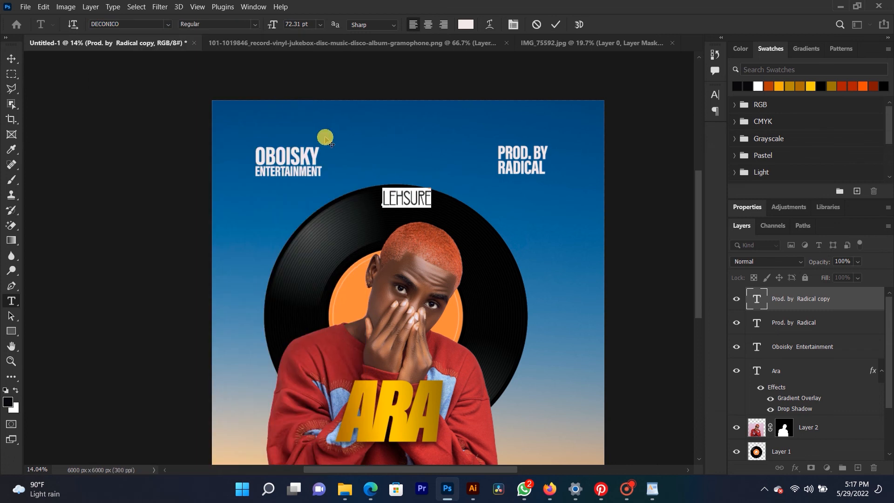
click(12, 58)
Shift the vinyl record slightly upward and enlarge the LEHSURE text proportionally above the portrait's head
drag(413, 194, 456, 211)
right_click(405, 200)
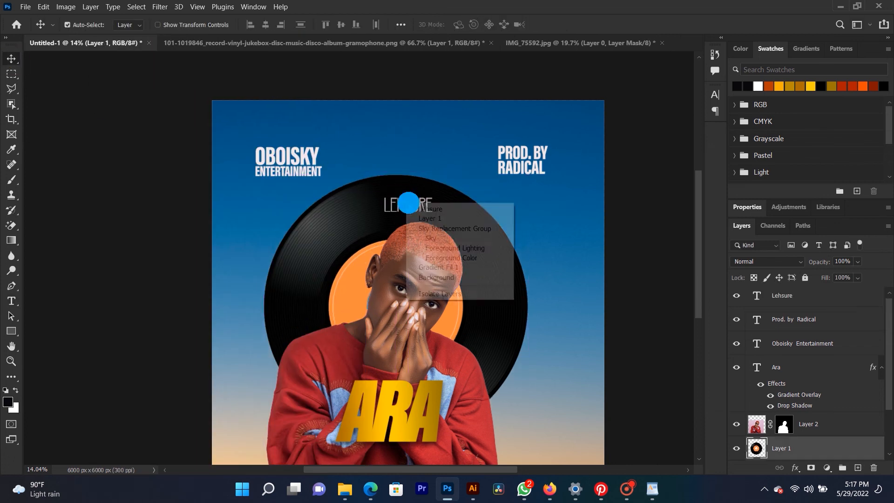
click(422, 209)
key(ctrl+t)
drag(381, 195, 370, 190)
key(Return)
scroll(378, 225, down, 3)
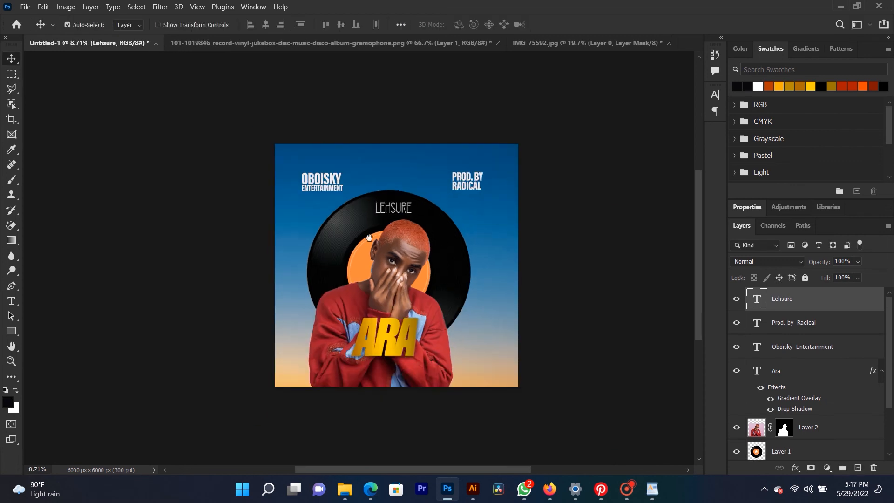
scroll(379, 225, up, 2)
drag(371, 302, 377, 312)
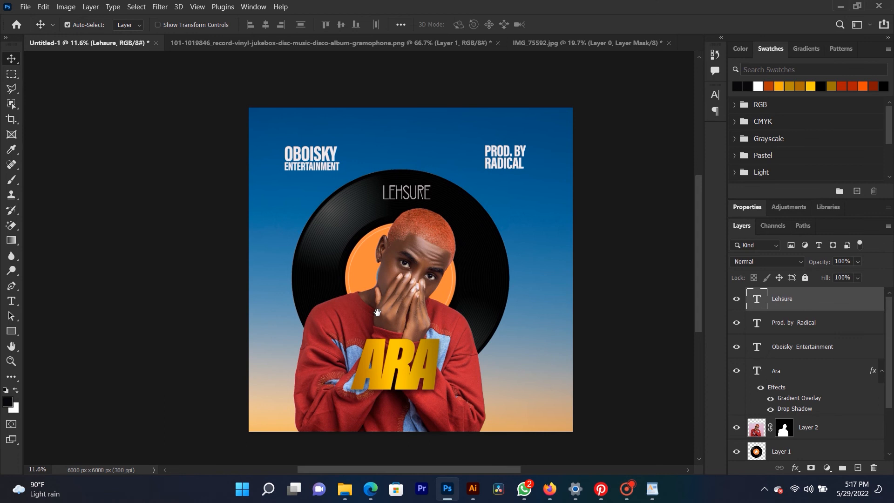
scroll(828, 420, down, 3)
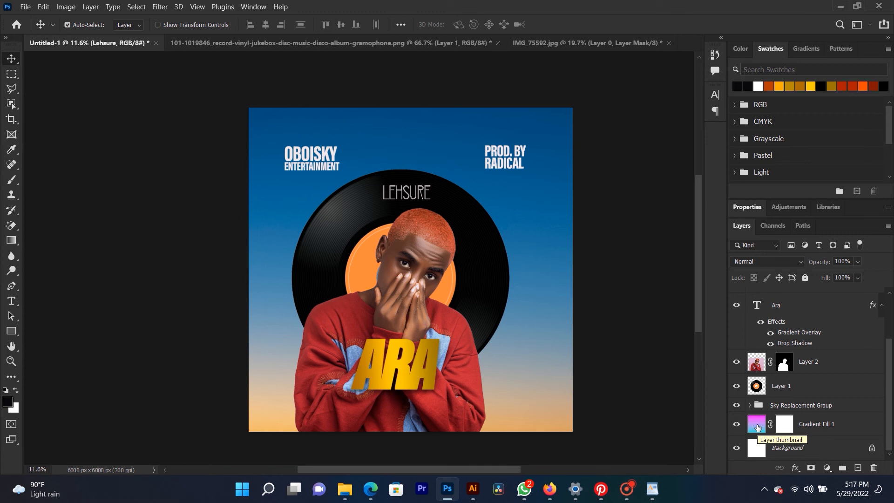
click(808, 408)
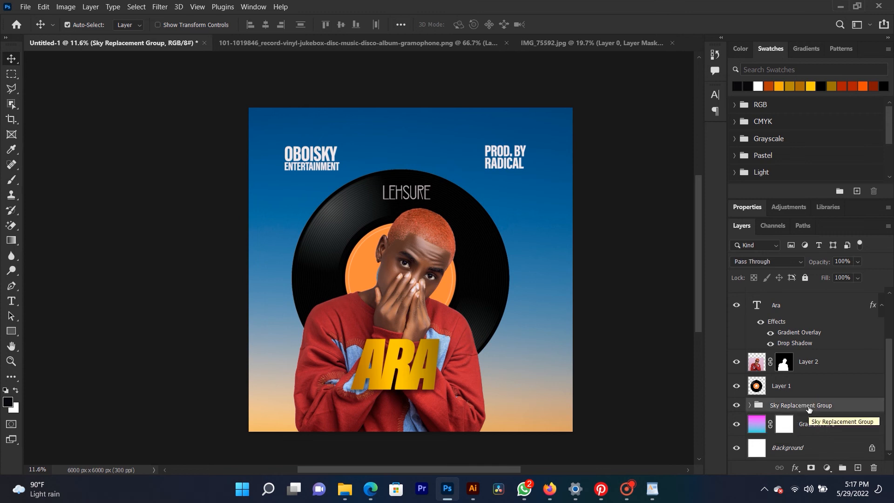
mouse_move(345, 488)
click(259, 446)
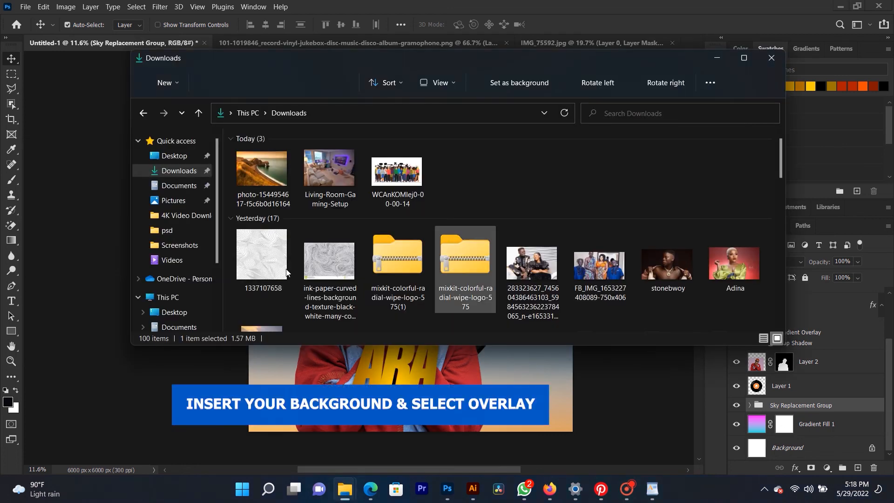
drag(262, 255, 326, 275)
drag(393, 244, 238, 99)
drag(431, 288, 605, 440)
key(Return)
Set the contour-line texture layer to Overlay blending at 17% opacity
right_click(537, 272)
click(551, 275)
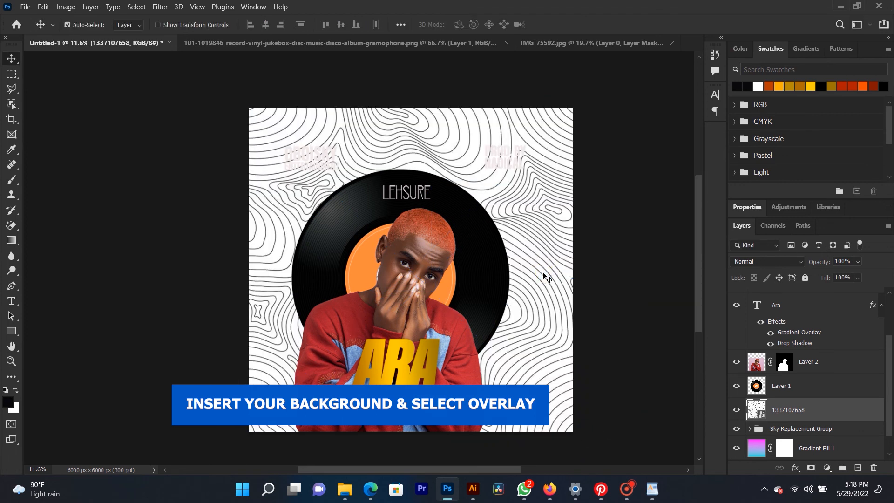
click(797, 261)
click(769, 323)
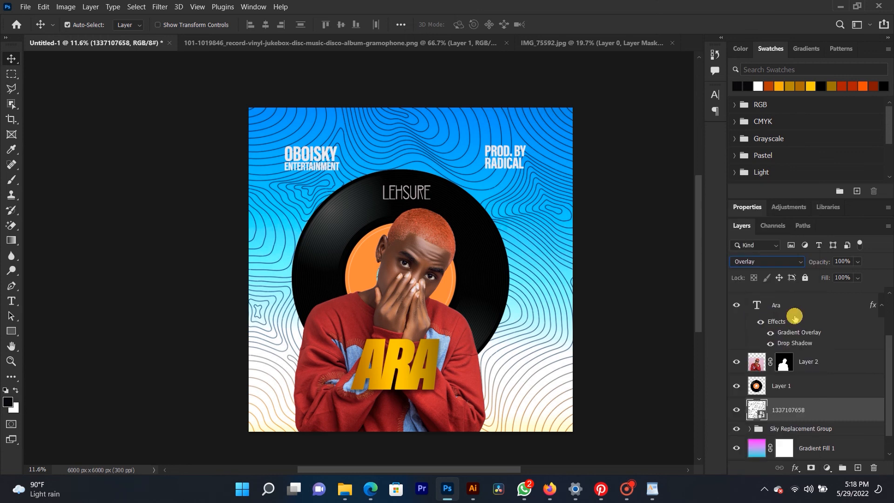
drag(822, 263, 775, 268)
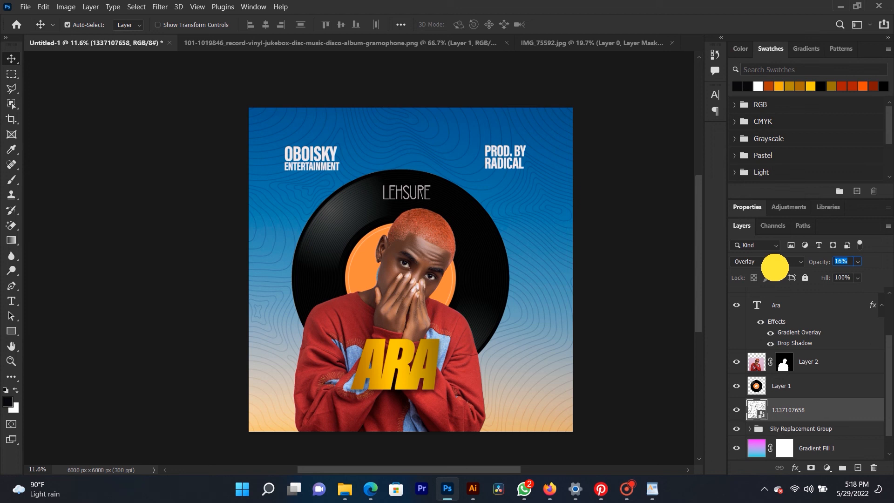
click(635, 303)
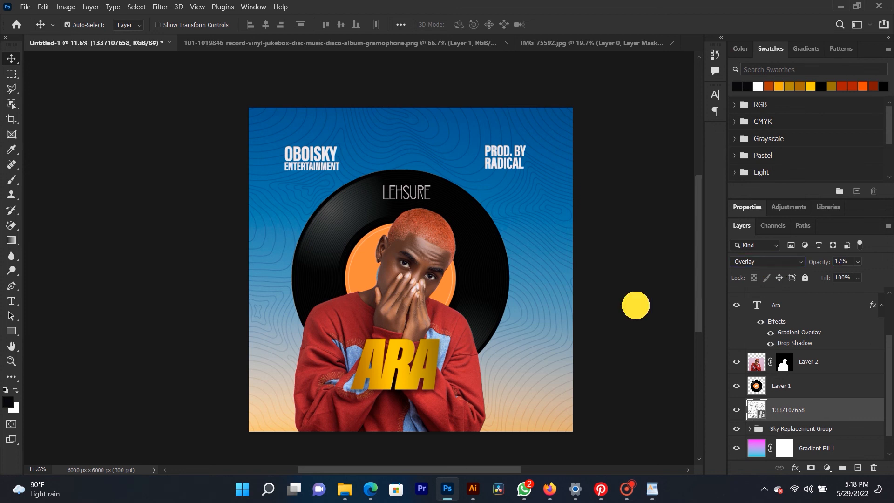
Flatten the cover artwork into a single background layer
scroll(434, 336, down, 2)
scroll(434, 336, up, 3)
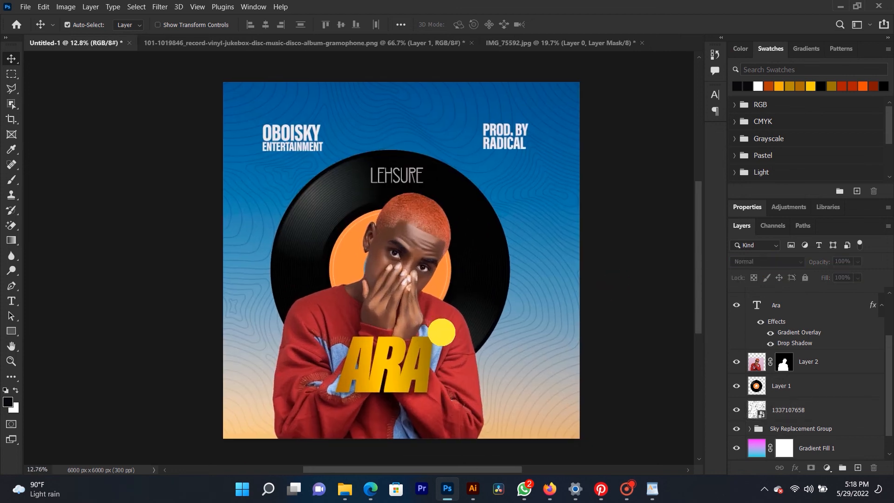
scroll(402, 351, up, 2)
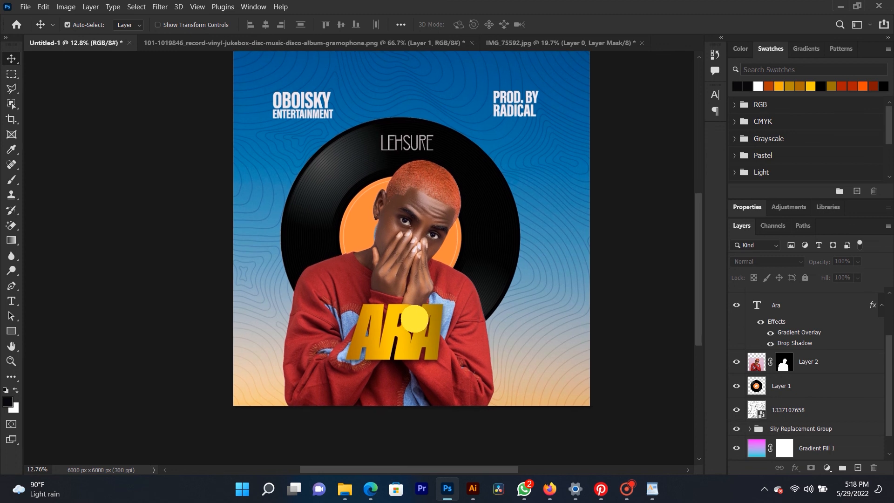
drag(397, 350, 390, 388)
click(91, 7)
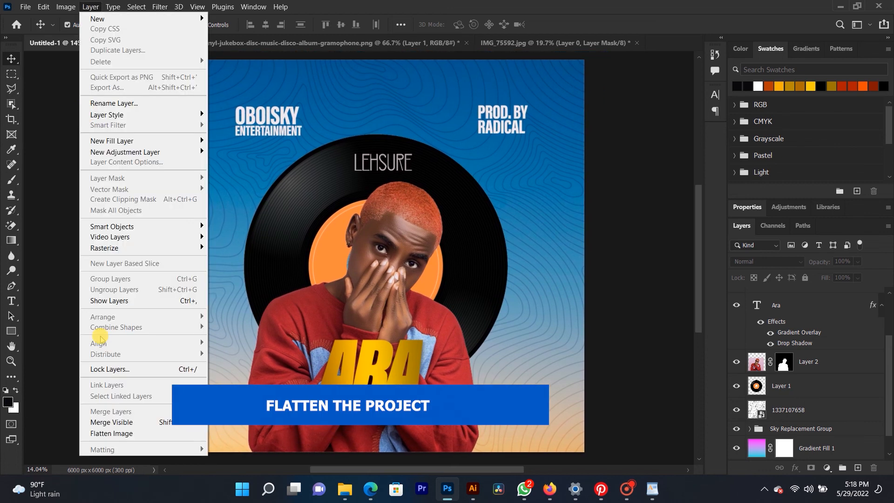
click(103, 432)
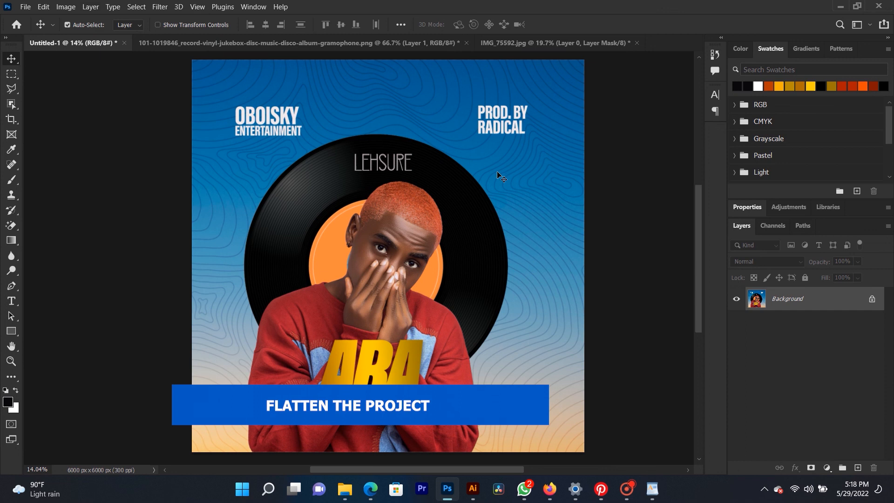
Create a new 25 x 25 inch document at 300 pixels/inch with a white background
key(ctrl+n)
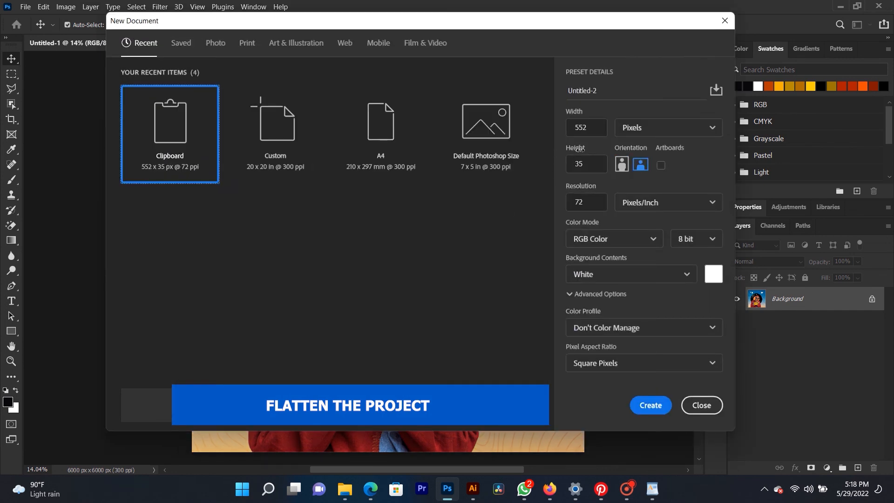
click(638, 128)
click(698, 167)
click(585, 127)
text(25)
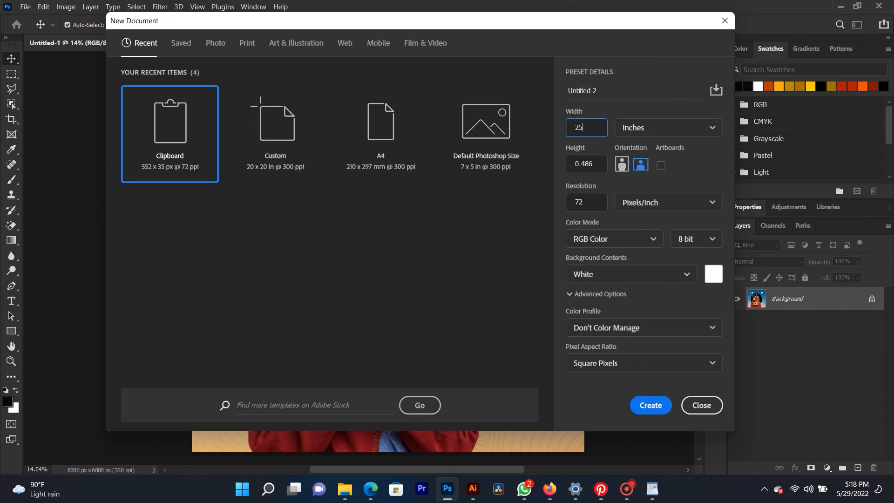
click(594, 167)
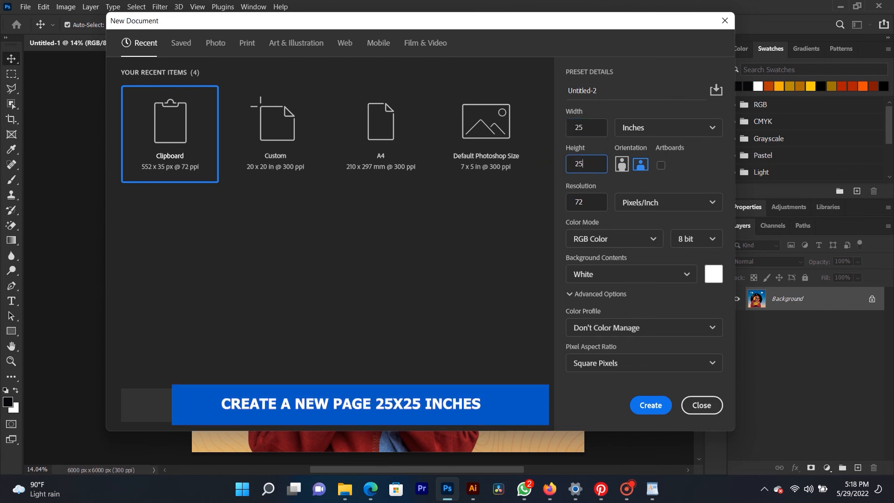
double_click(564, 199)
text(3)
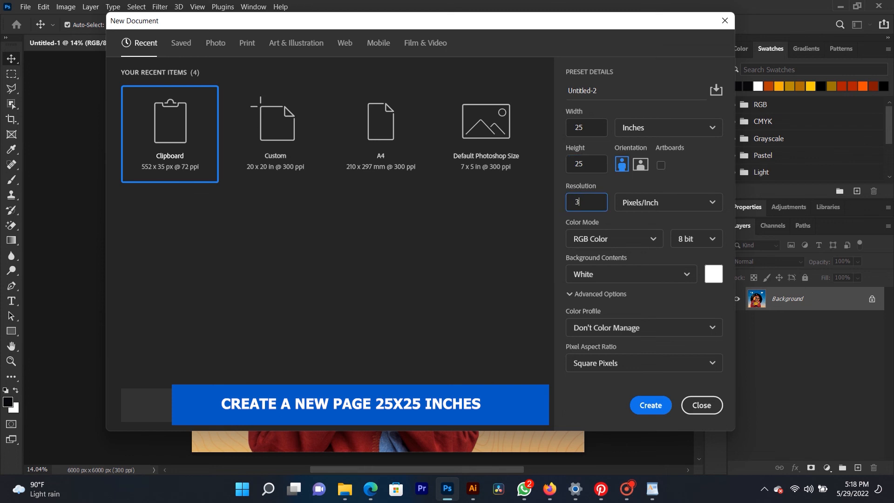
text(00)
key(Return)
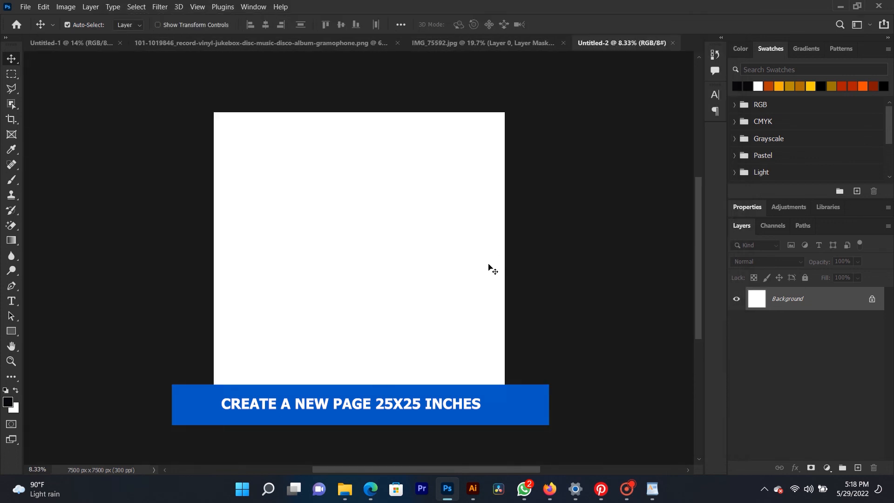
Unlock the flattened cover's background layer and copy the artwork into the new 25 x 25 inch document
click(84, 44)
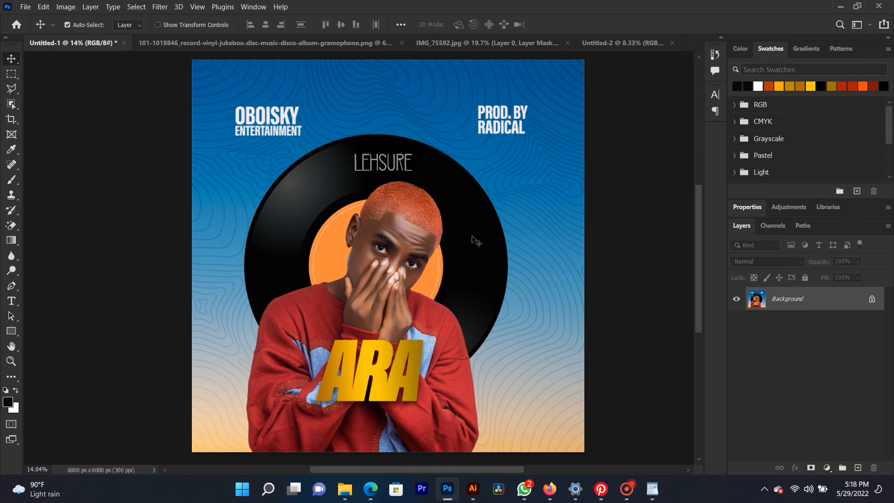
scroll(473, 242, down, 1)
click(871, 299)
mouse_move(356, 262)
mouse_down()
mouse_move(589, 93)
mouse_move(623, 42)
mouse_move(370, 246)
mouse_move(370, 257)
mouse_up()
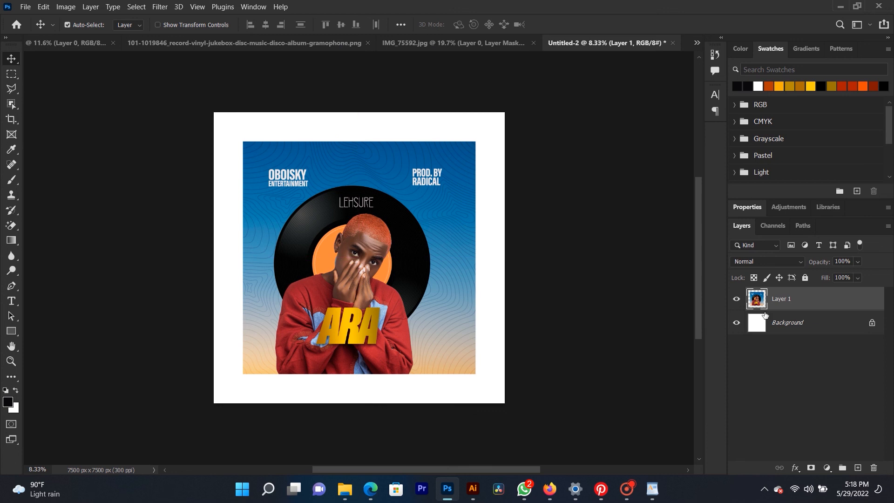
Align the cover artwork with the background so it is centred horizontally and vertically on the page
ctrl+click(797, 326)
click(267, 28)
click(339, 24)
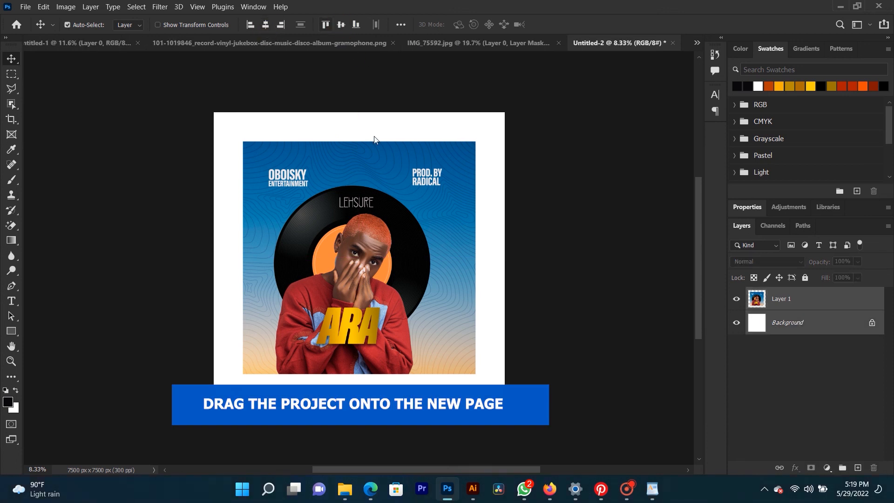
Fill the Background layer with black to form a border around the cover artwork
right_click(307, 217)
click(322, 224)
click(806, 328)
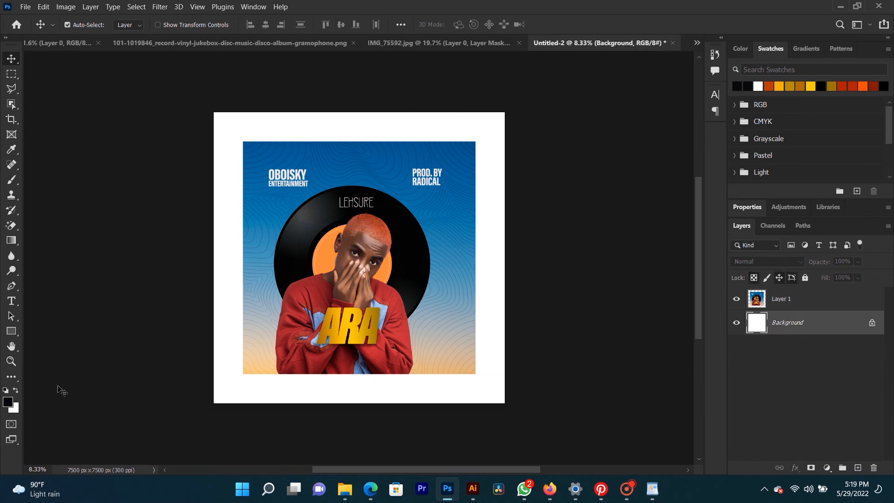
key(alt+BackSpace)
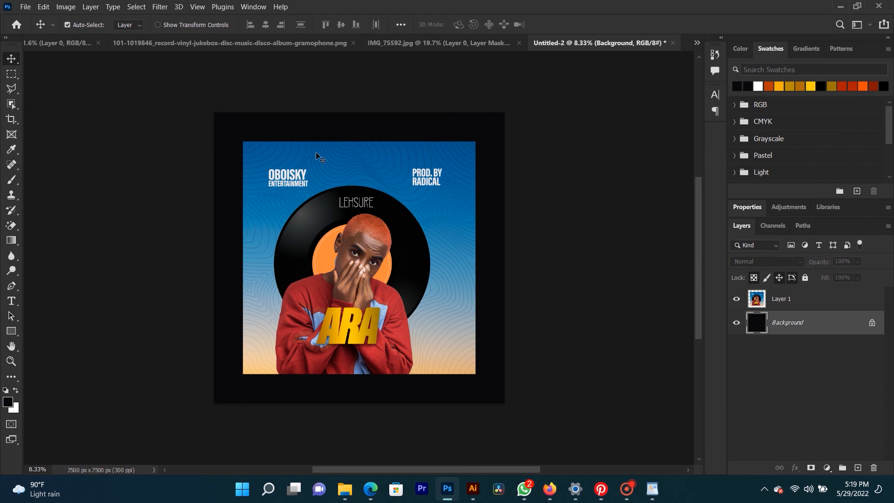
scroll(337, 191, up, 2)
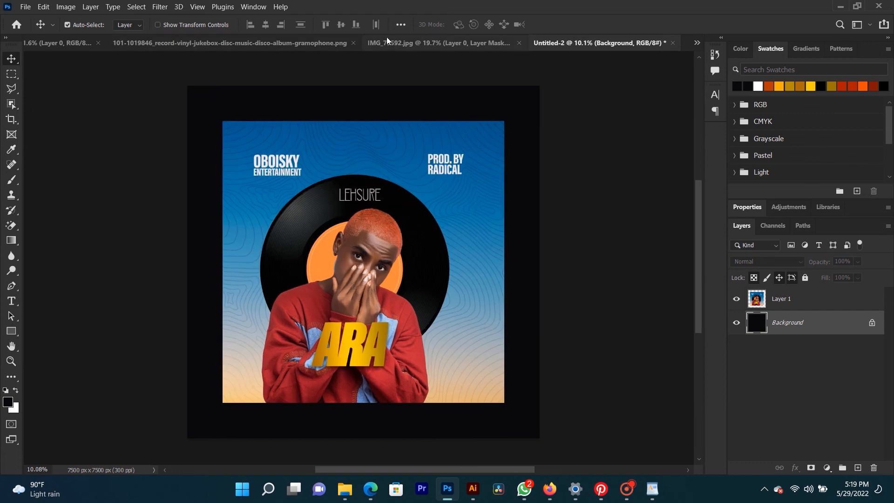
Undo the merging of the original cover's layers and copy its Lehsure text into the upper black border of the framed document
click(59, 43)
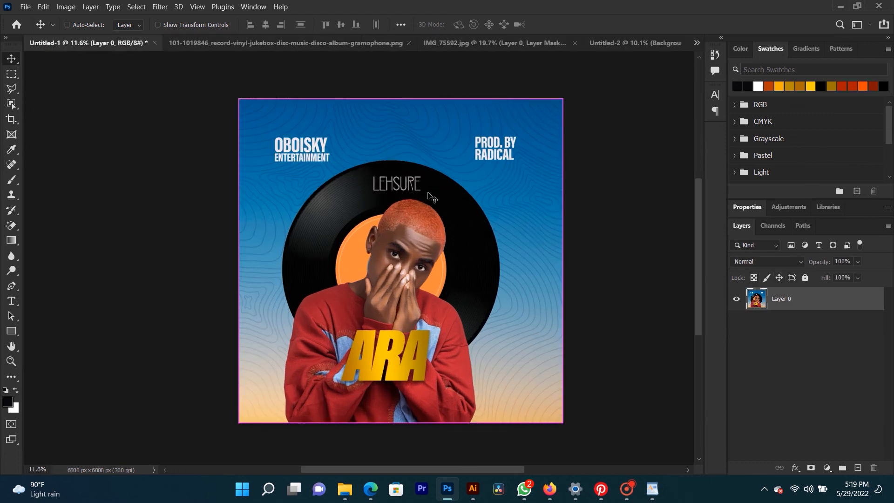
key(ctrl+z)
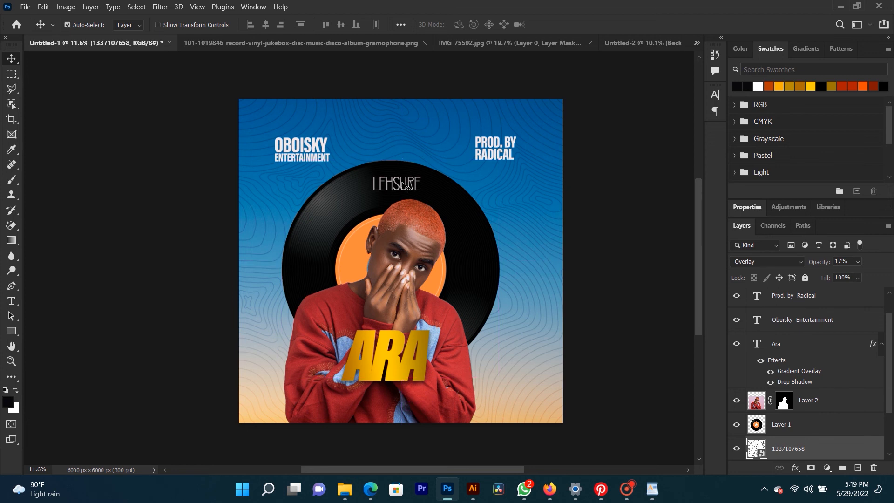
drag(400, 189, 331, 107)
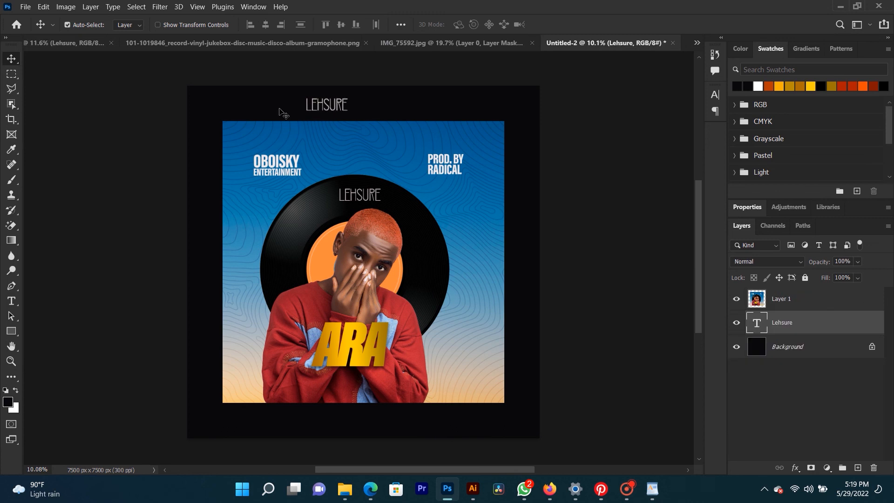
Switch the copied Lehsure text to vertical orientation and place it in the left black border beside the artwork
right_click(320, 110)
key(t)
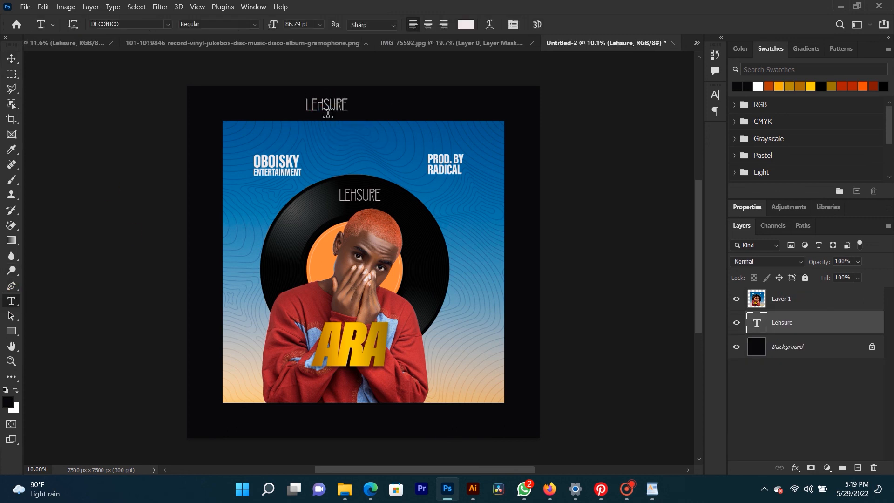
double_click(330, 110)
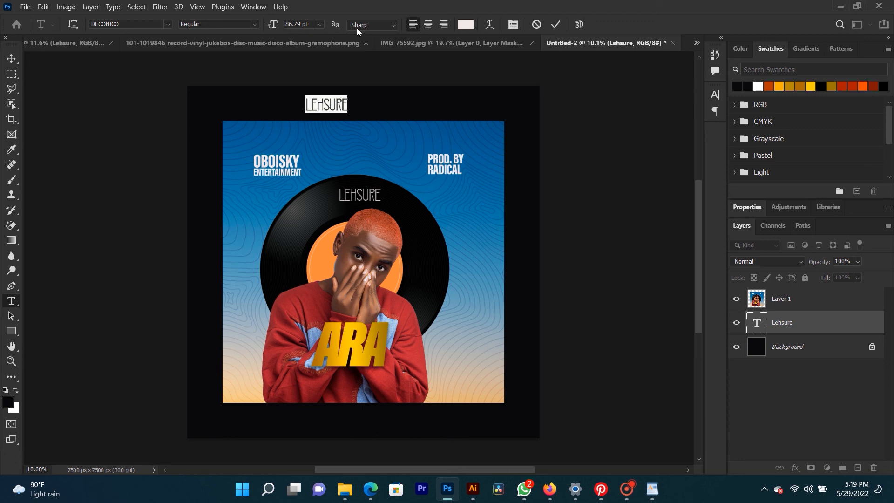
click(72, 24)
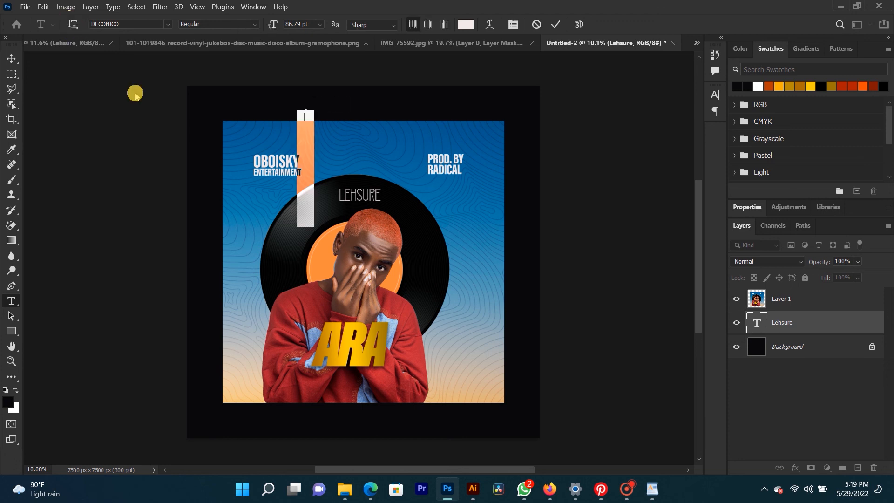
click(11, 58)
drag(305, 120, 207, 204)
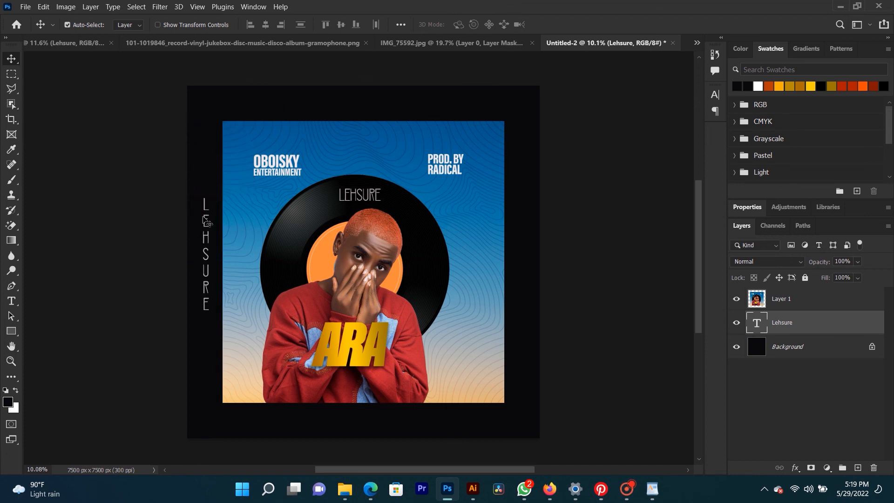
Duplicate the vertical Lehsure text for the right and upper borders, rotating the upper copy 90 degrees
drag(207, 238, 388, 116)
key(ctrl+t)
click(311, 24)
text(90)
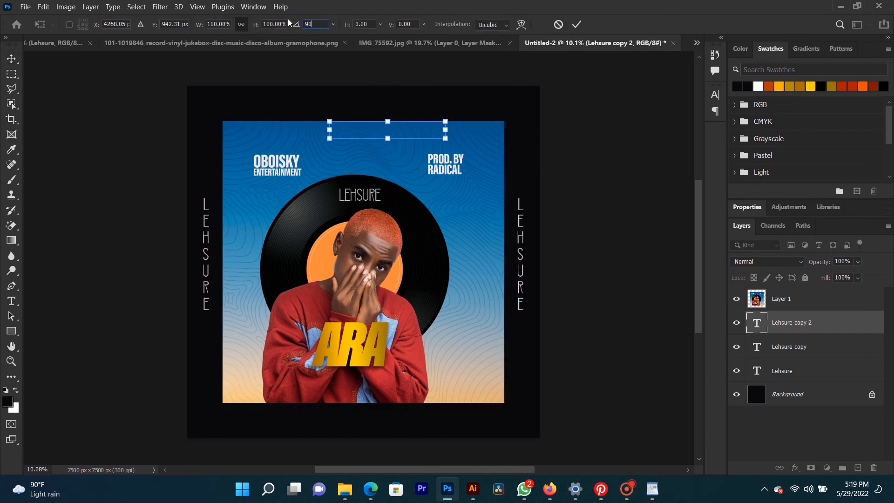
key(Return)
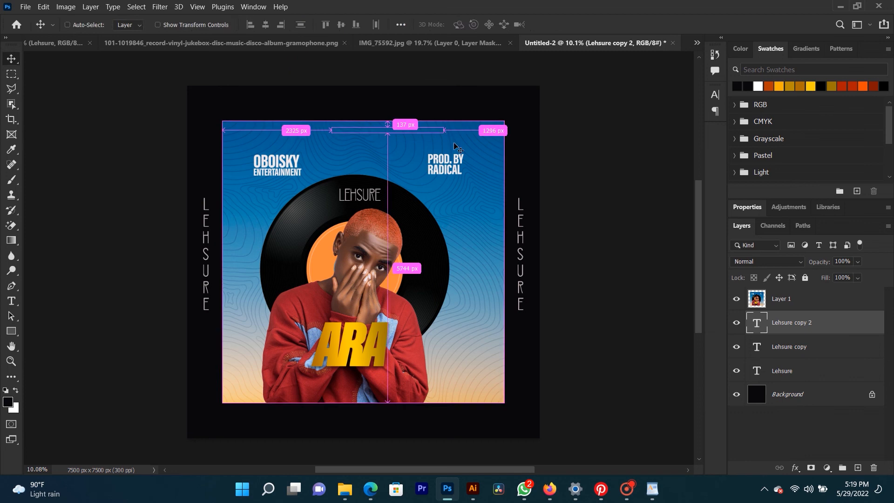
Move the rotated Lehsure text into the upper black border and duplicate it into the lower border
key(ctrl+t)
click(412, 124)
drag(412, 124, 388, 100)
click(816, 394)
click(313, 96)
right_click(385, 110)
click(397, 113)
drag(391, 107, 360, 421)
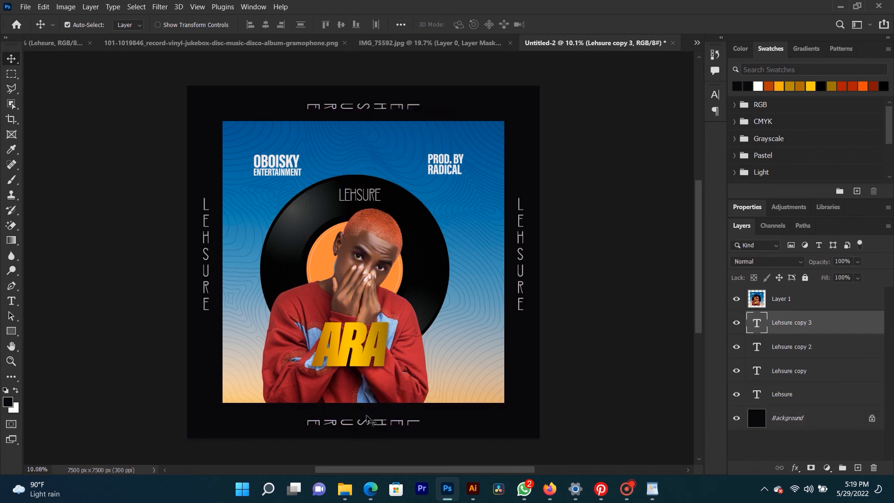
Examine the framed cover and the placement of the Lehsure texts on all four borders
scroll(367, 414, down, 5)
scroll(360, 307, up, 4)
scroll(360, 307, up, 2)
scroll(396, 284, down, 3)
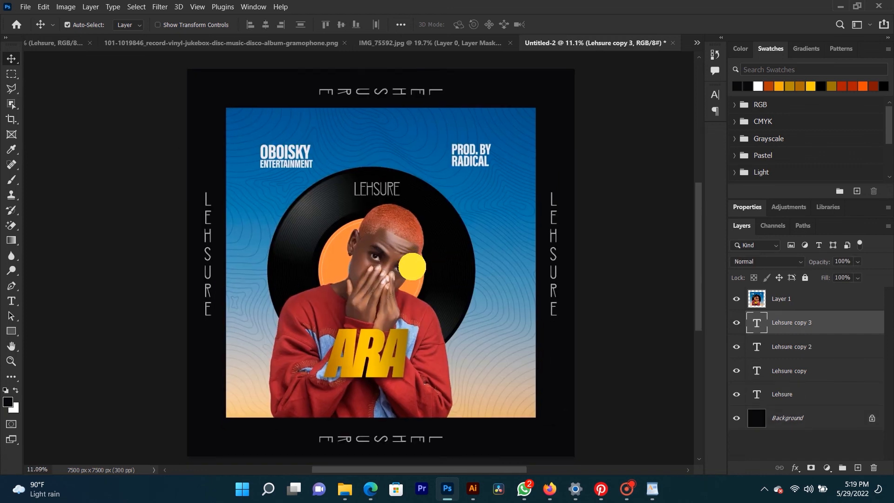
scroll(414, 267, up, 2)
drag(414, 267, 397, 265)
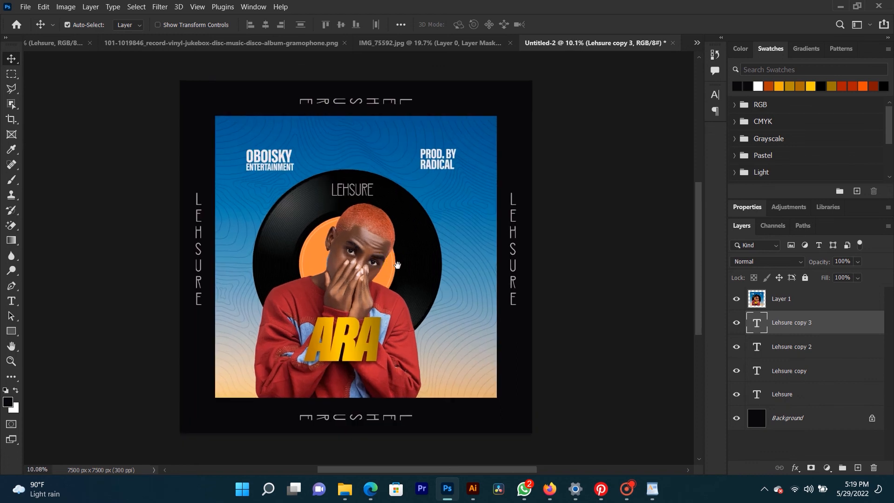
scroll(376, 279, up, 2)
drag(349, 318, 347, 295)
scroll(347, 288, down, 4)
scroll(344, 264, up, 2)
click(346, 263)
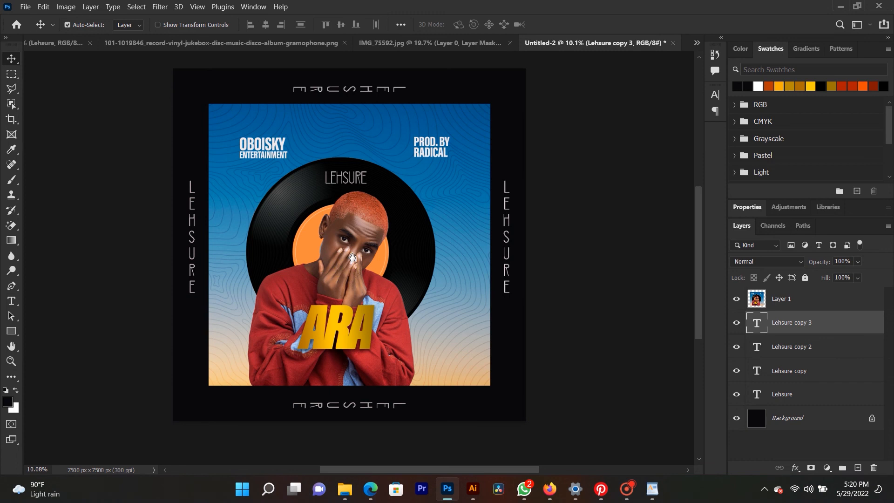
drag(407, 295, 498, 470)
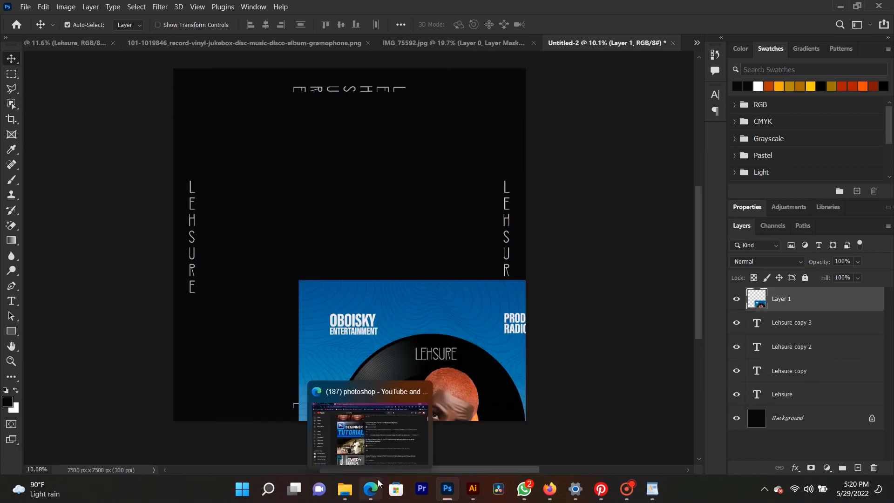
key(ctrl+z)
click(572, 253)
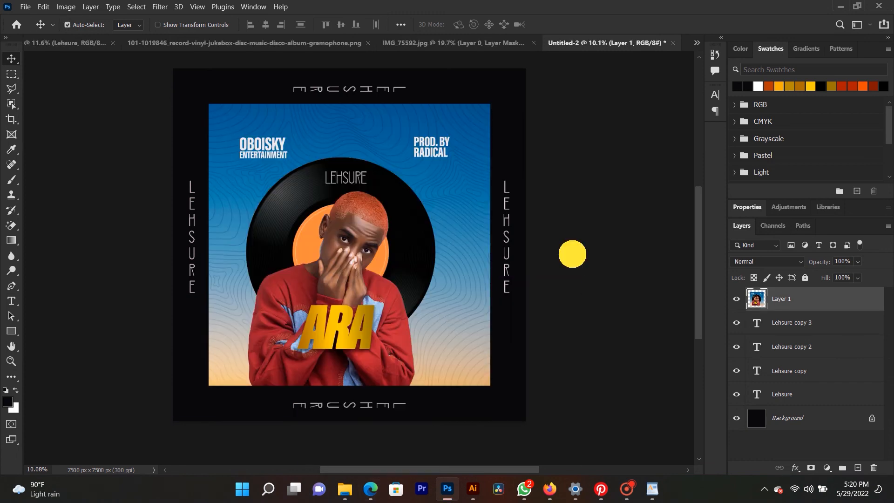
Save the framed cover as a Photoshop file named NEW ARA COVER
key(ctrl+s)
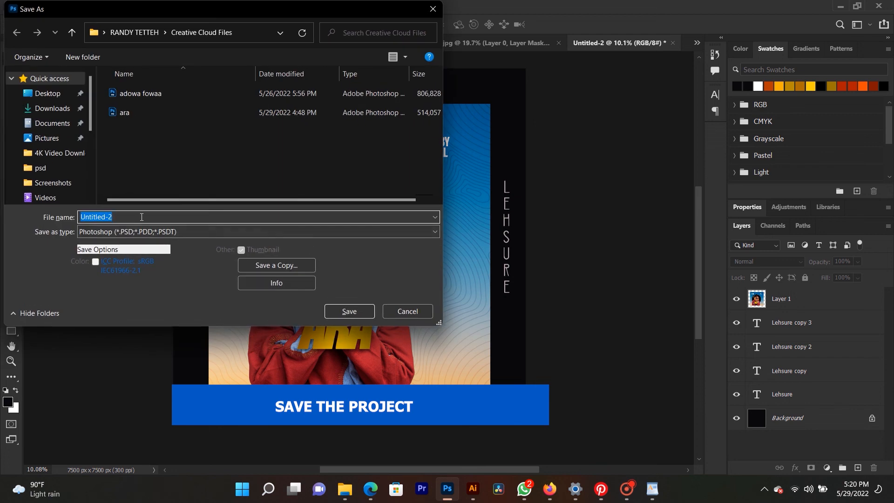
text(NEW ARA COVER)
key(Return)
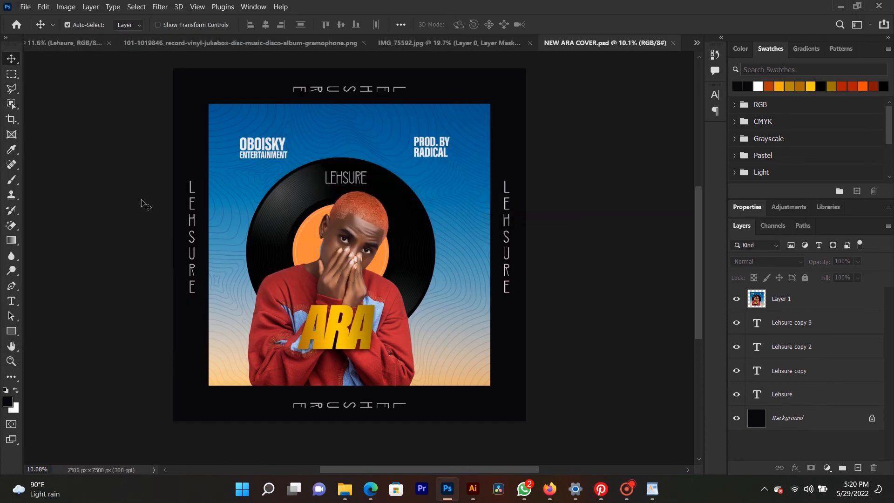
click(627, 488)
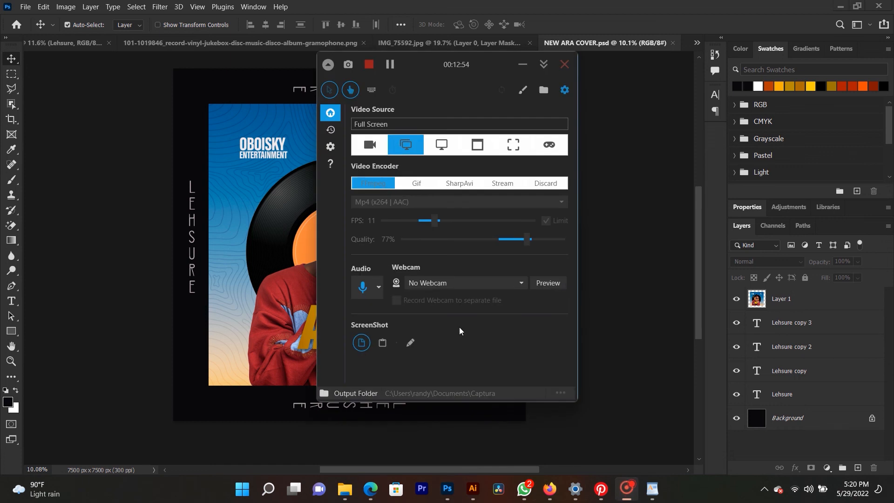